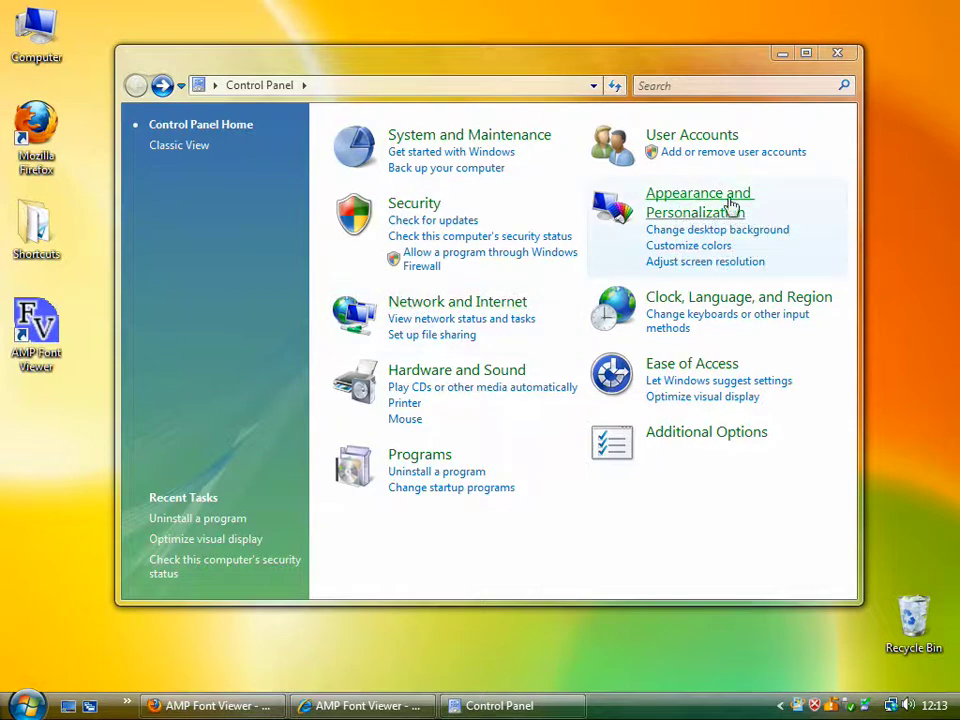
- Open the Fonts folder under Appearance and Personalization, listing the 272 installed fonts
click(696, 199)
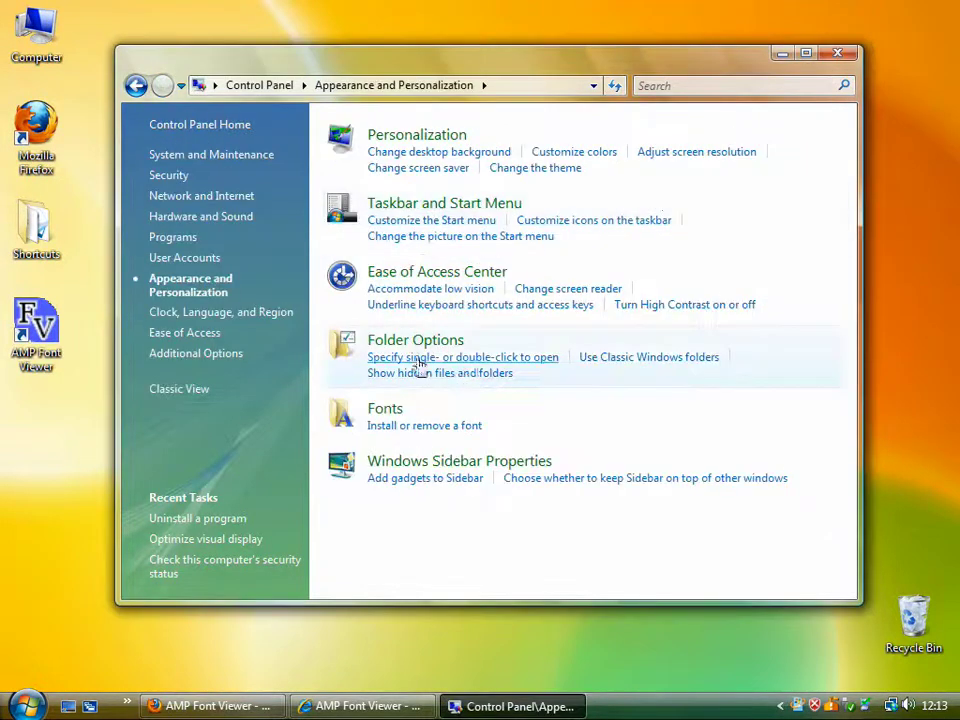
click(386, 412)
- Move the Fonts window, scroll the font list and select Malgun Gothic to view its details
drag(626, 107, 546, 73)
scroll(460, 380, down, 15)
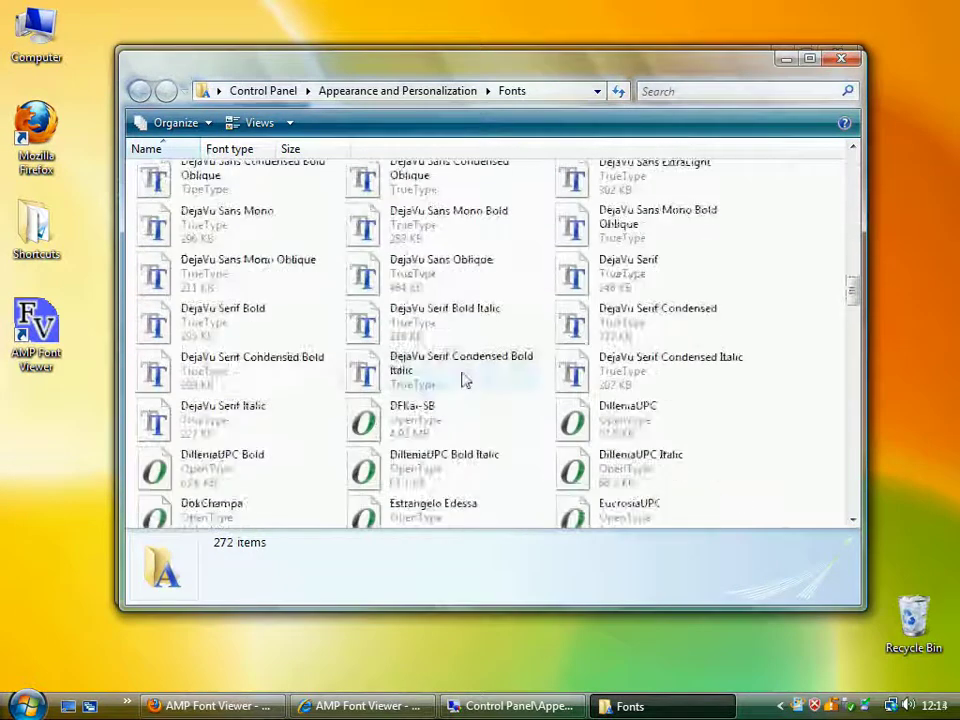
scroll(463, 380, down, 15)
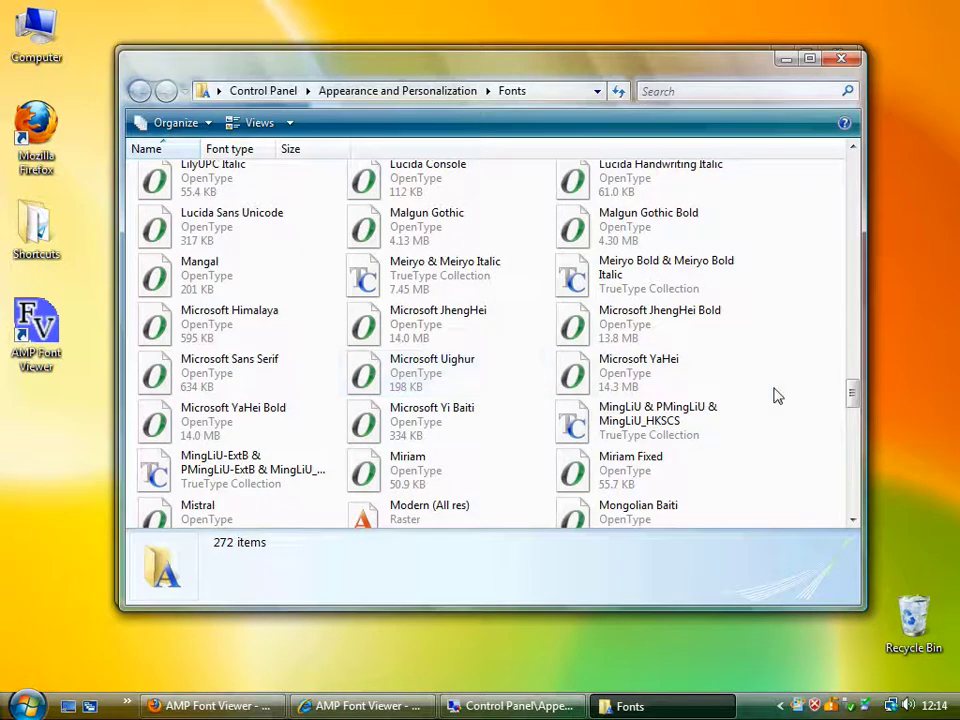
drag(849, 407, 853, 386)
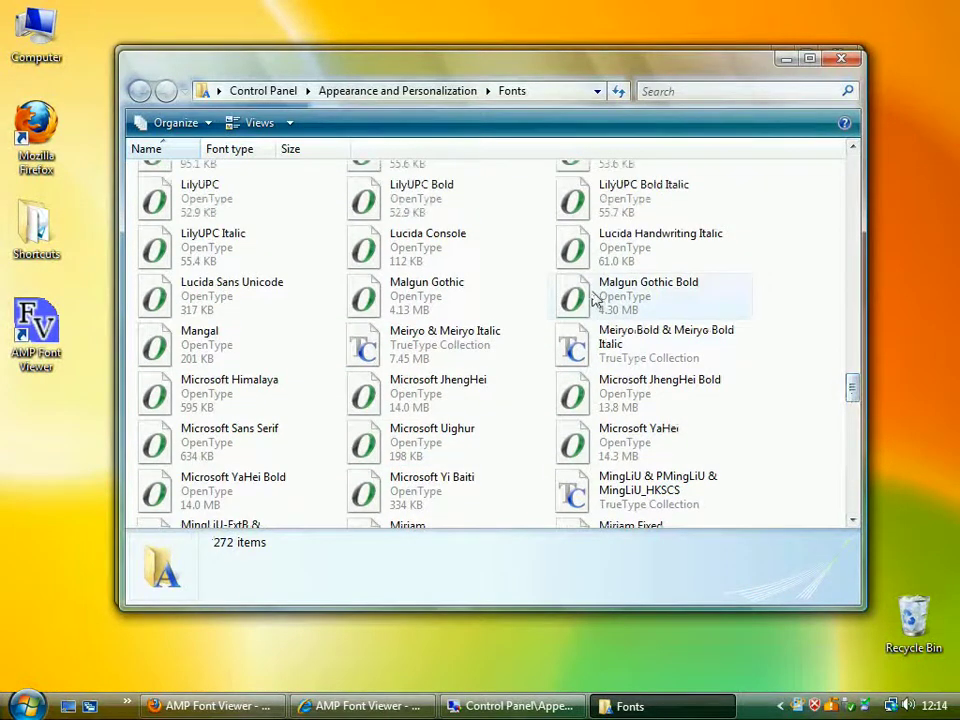
drag(398, 291, 372, 313)
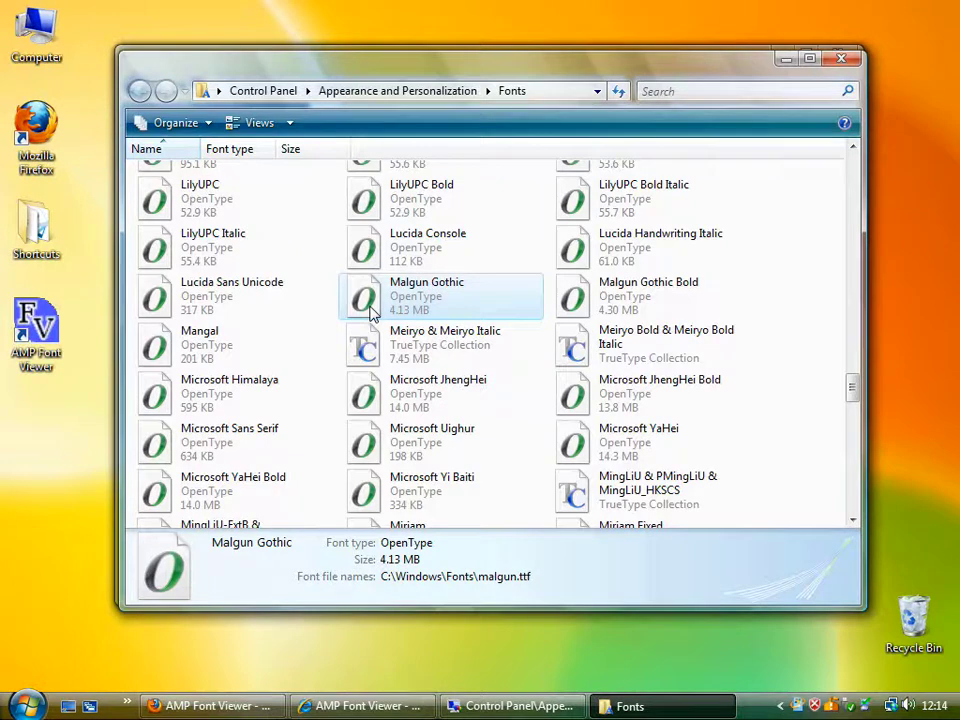
drag(853, 386, 891, 159)
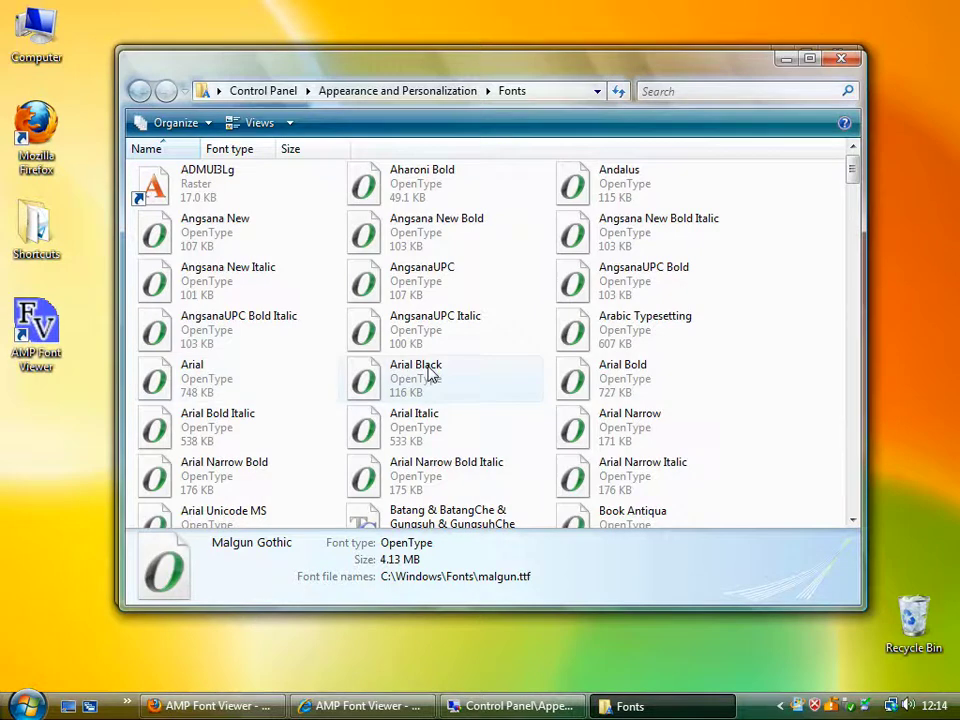
- Scroll through the remaining fonts, then return to Appearance and Personalization
scroll(430, 372, down, 5)
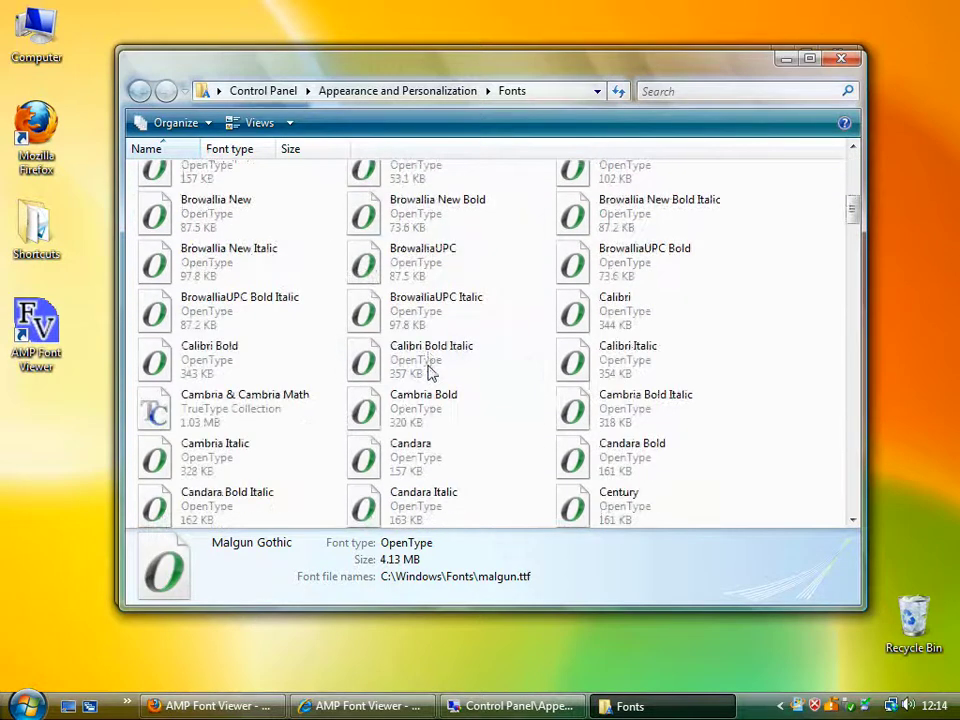
scroll(430, 372, up, 5)
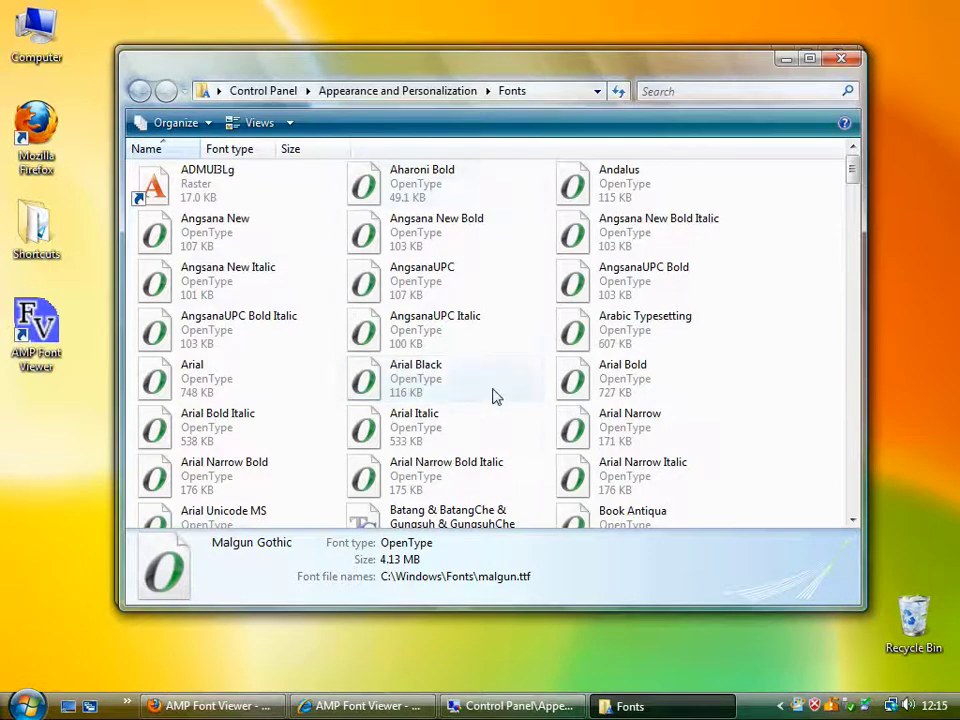
scroll(495, 394, down, 8)
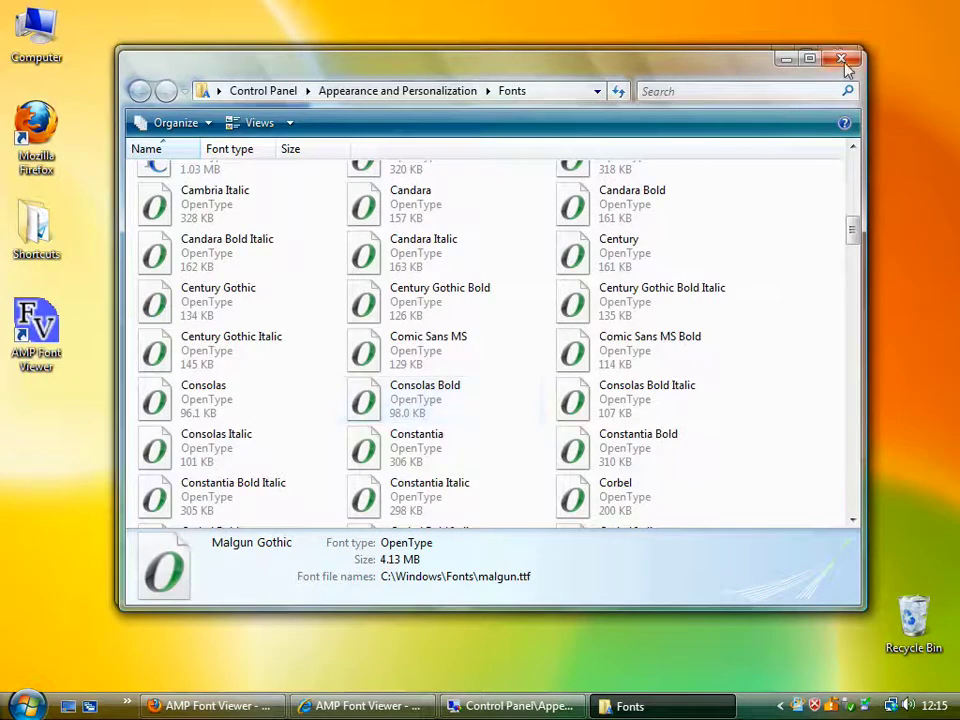
key(alt+Up)
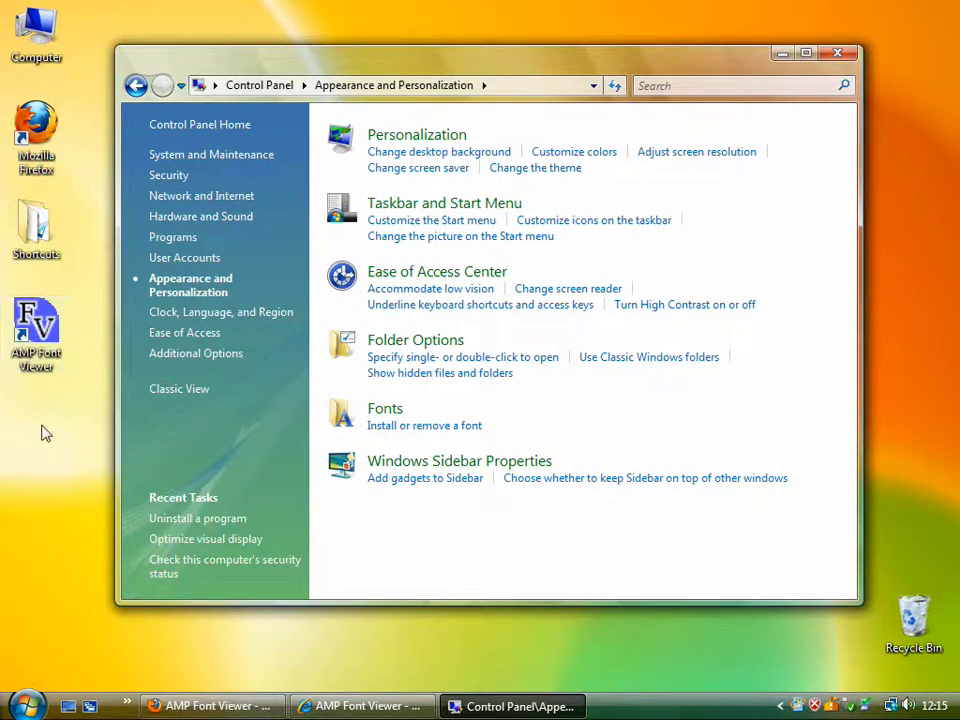
- Launch AMP Font Viewer and preview the installed Calibri and Arial fonts
double_click(34, 335)
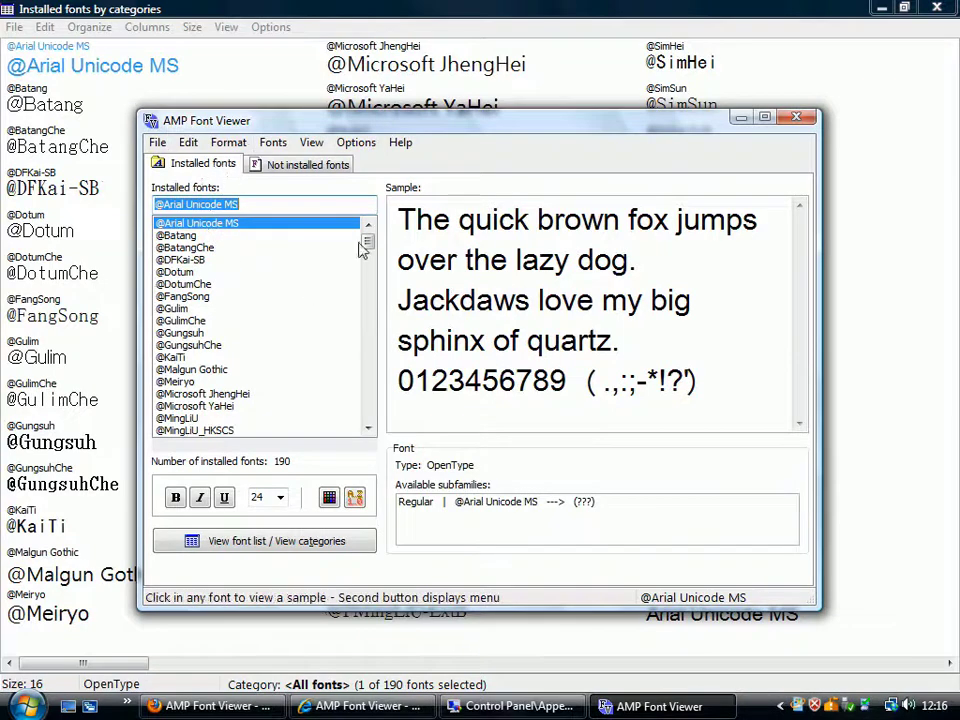
drag(369, 246, 378, 287)
scroll(279, 379, up, 4)
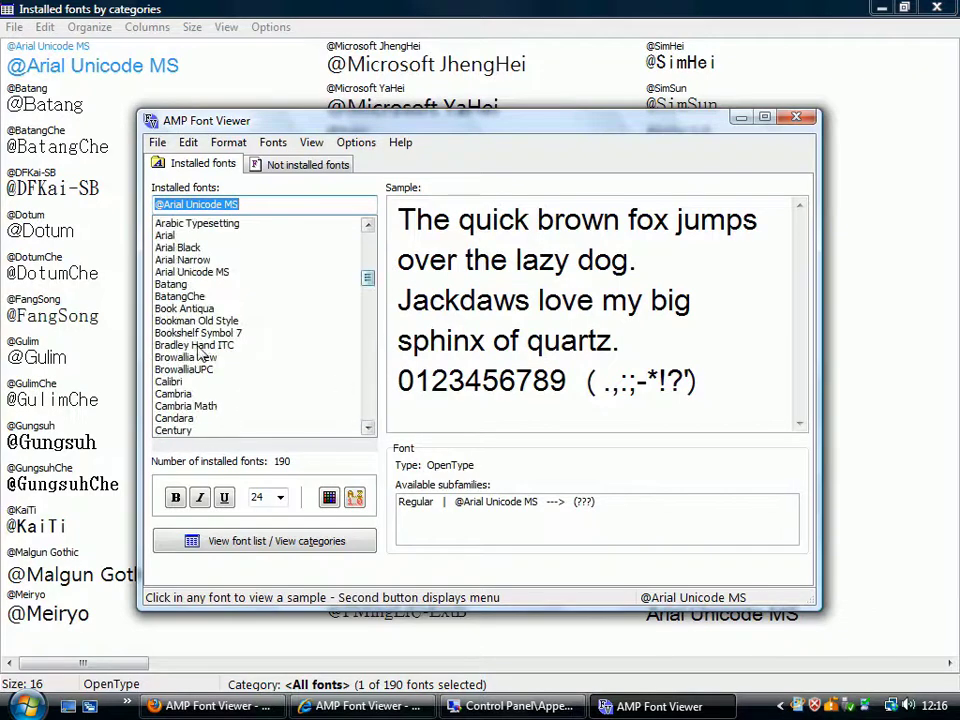
click(172, 384)
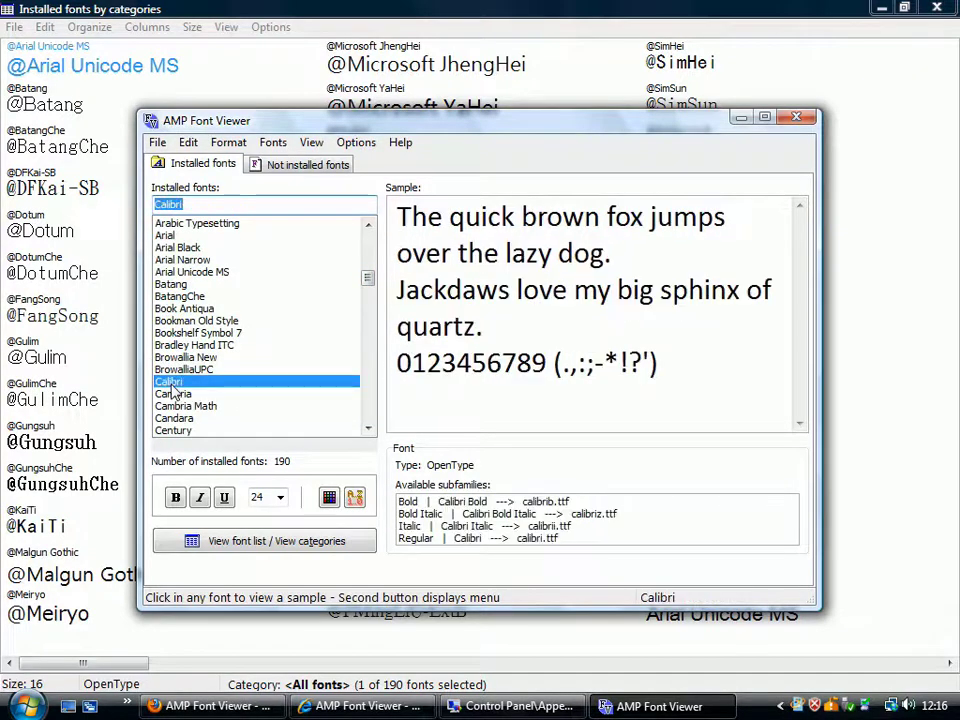
scroll(246, 381, down, 1)
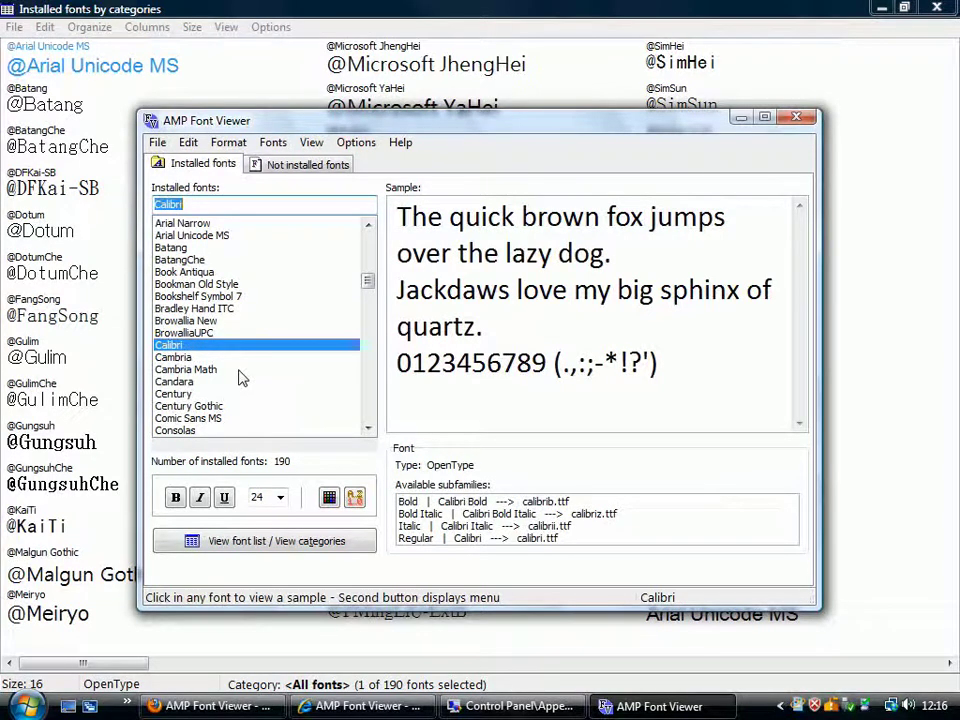
scroll(229, 360, up, 3)
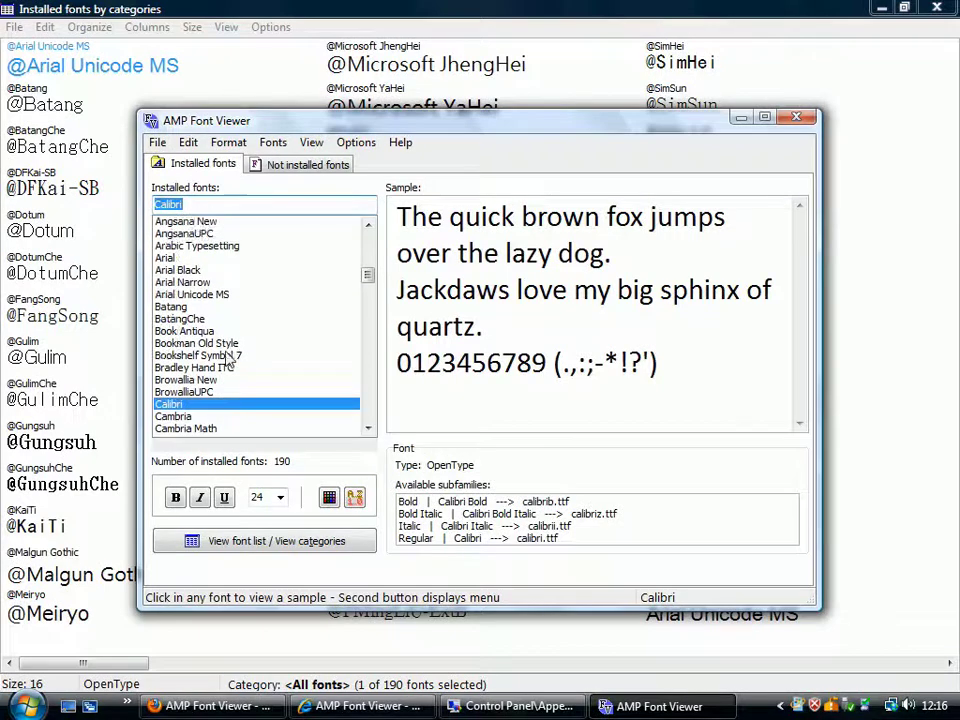
click(172, 308)
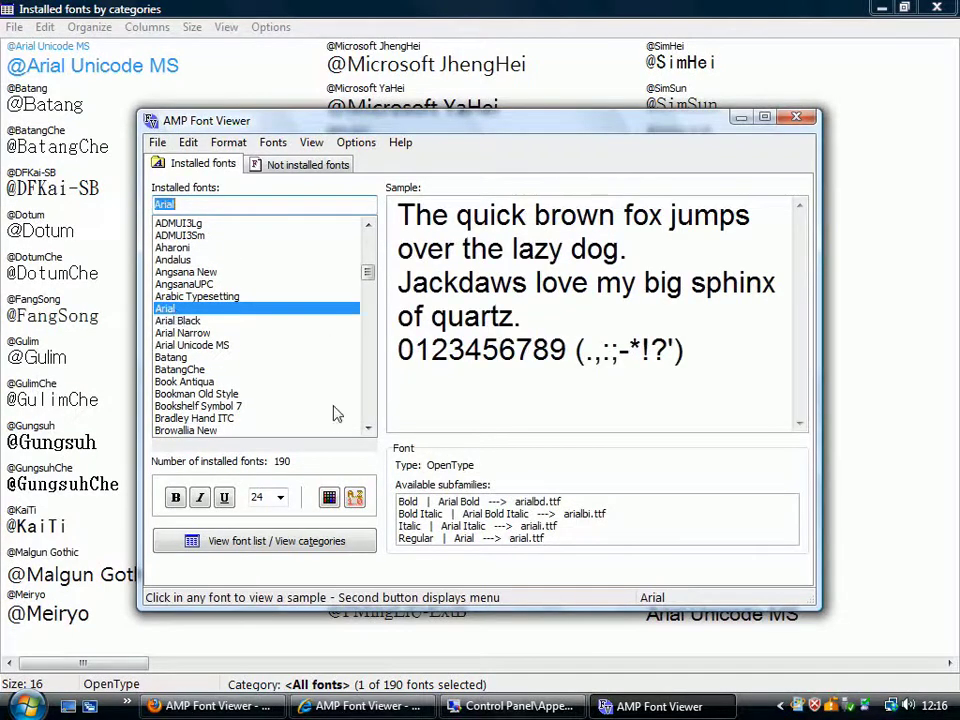
- Preview Freestyle Script and Garamond, then step through Gautami, Georgia, Gill Sans MT, Gisha, Gulim and GulimChe
scroll(330, 410, down, 1)
scroll(320, 395, down, 15)
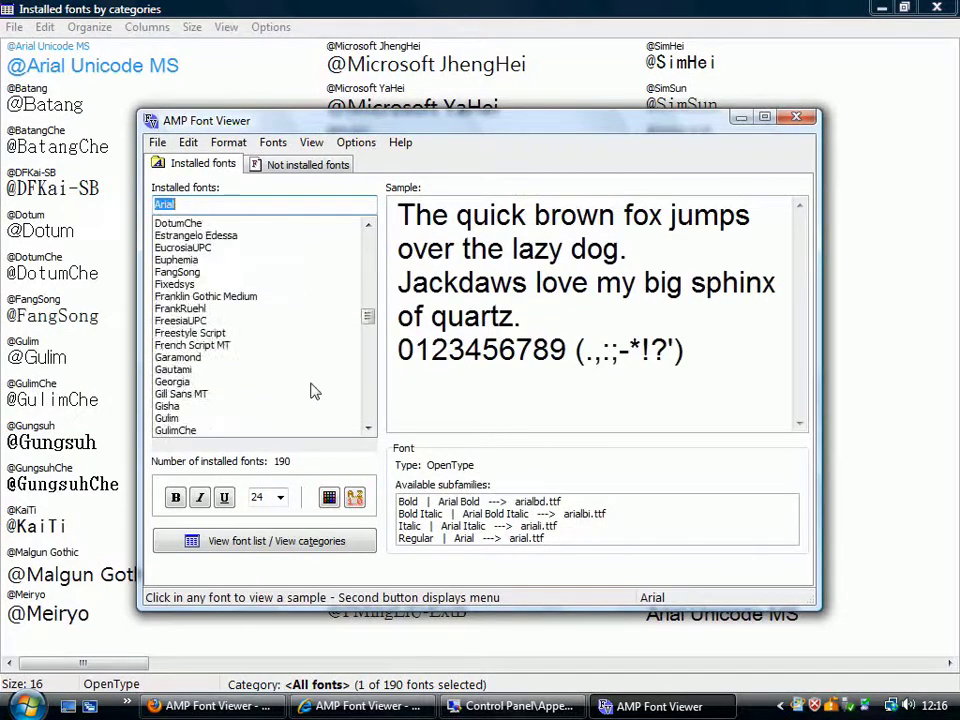
click(190, 332)
click(178, 357)
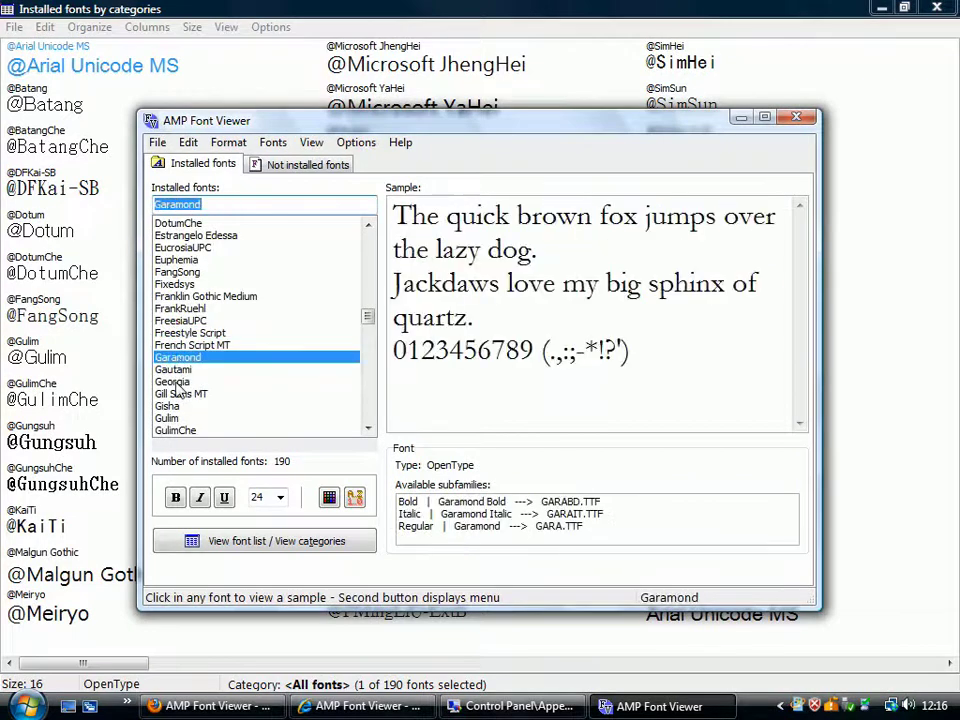
key(Down)
key(Down)
key(Down)
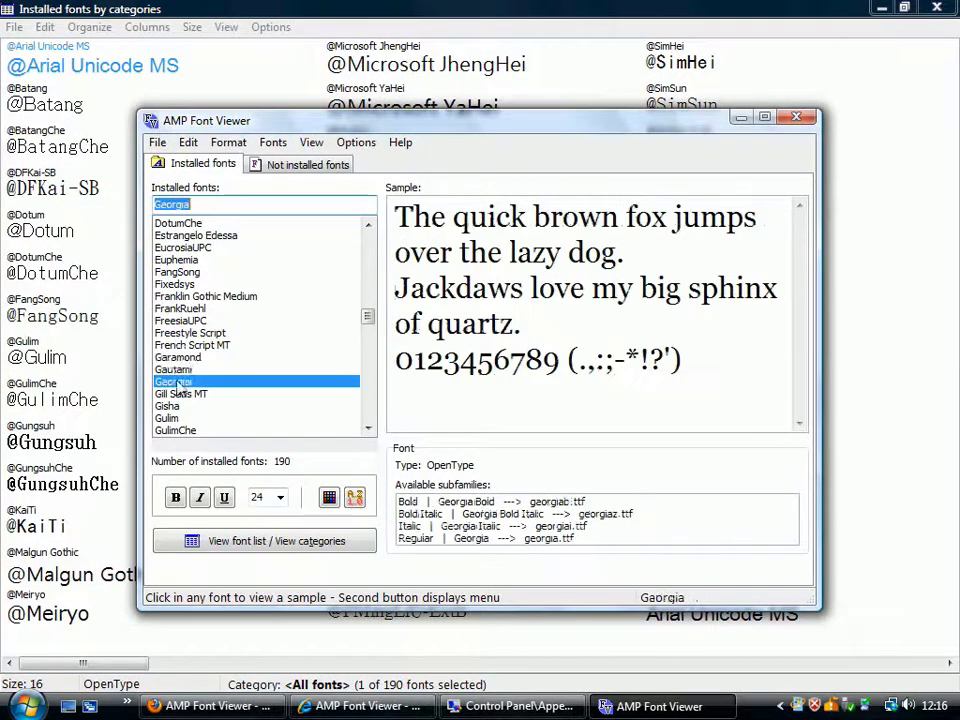
key(Down)
key(Down)
key(Down)
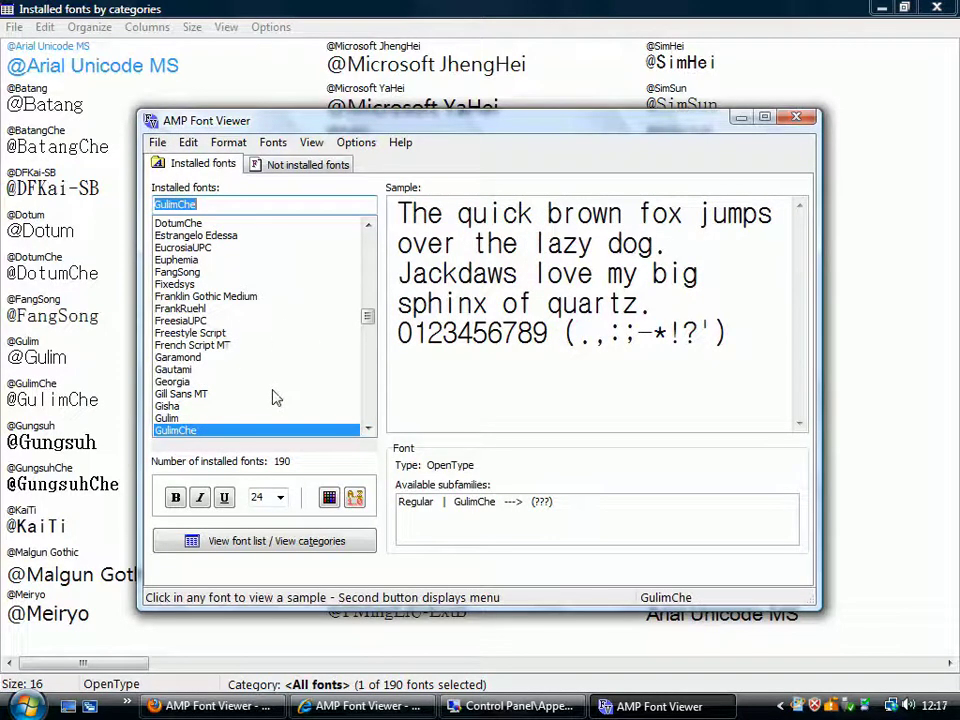
- Check the Not installed fonts tab, go back to Installed fonts, and bring the Firefox page forward
click(272, 164)
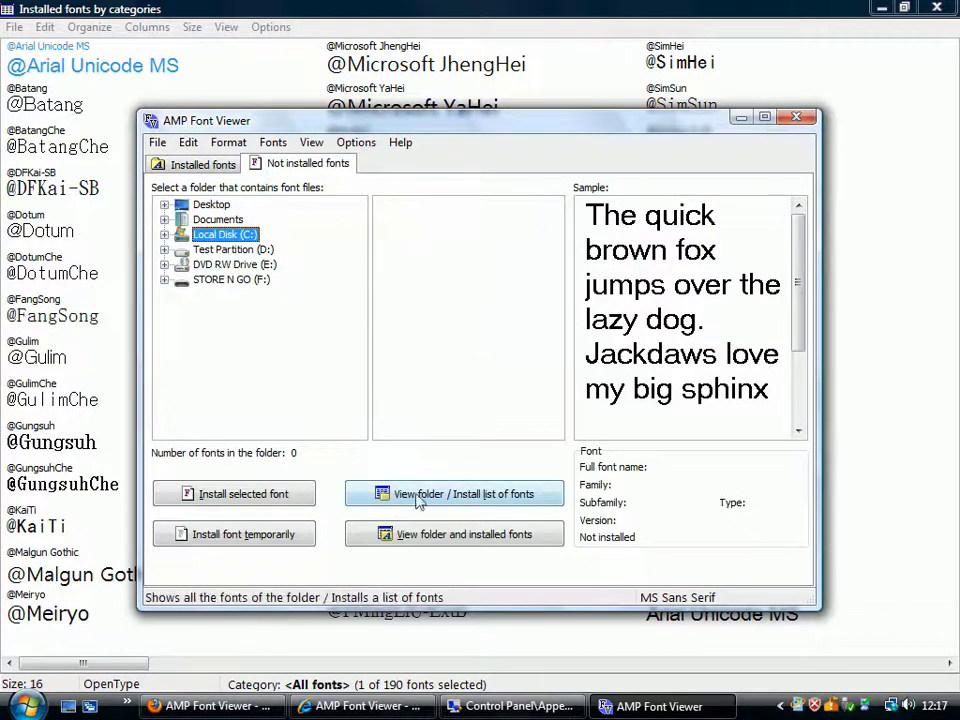
click(212, 164)
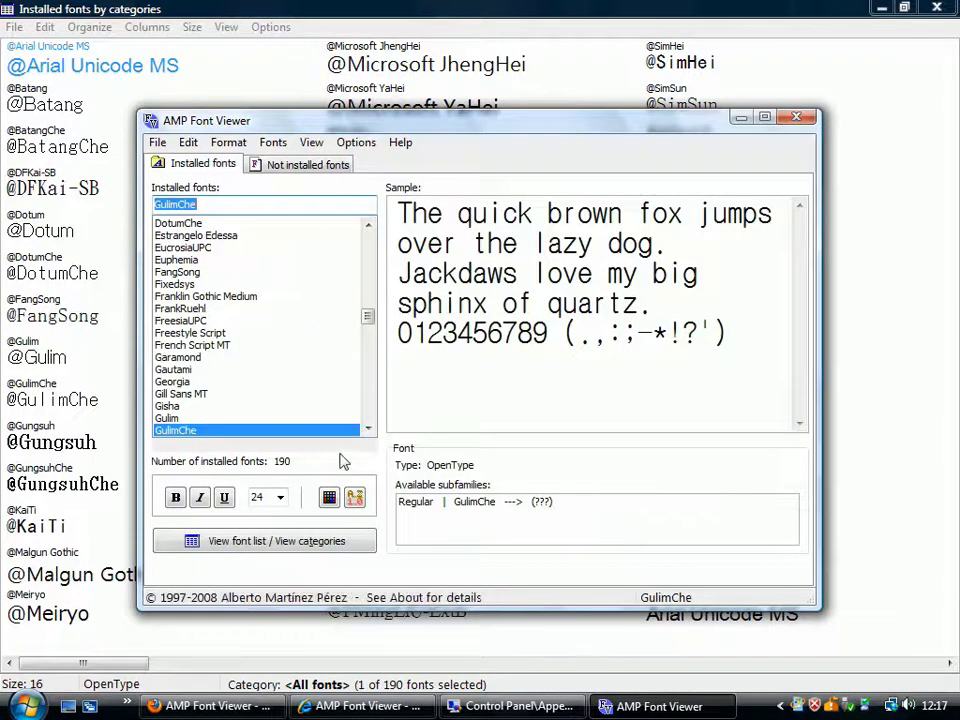
click(230, 707)
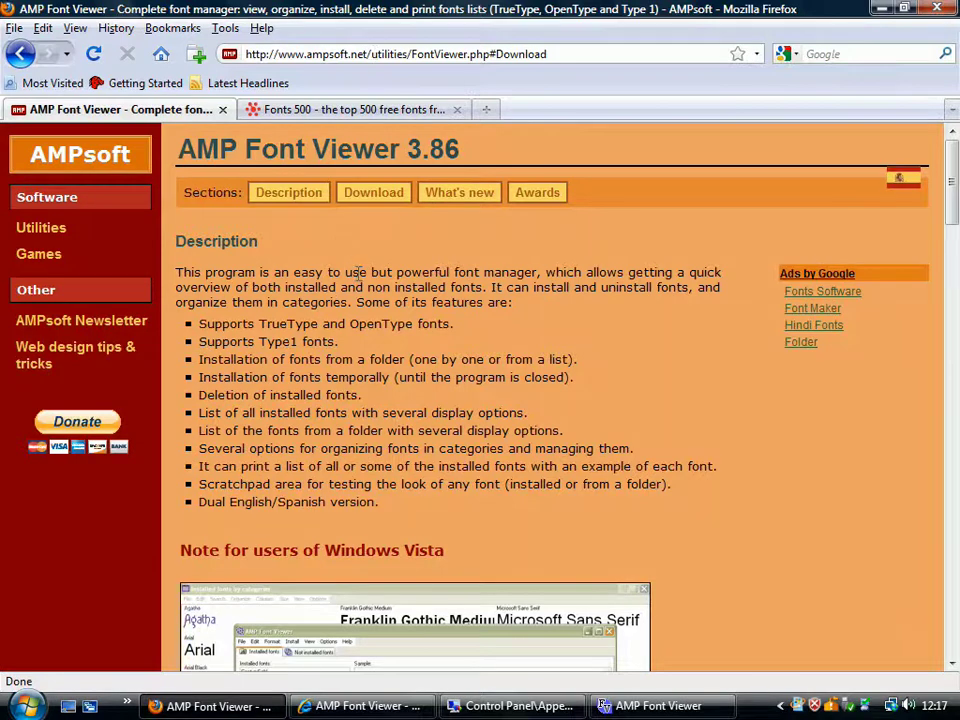
- Download Loki Cola as lokicola.zip from the Fonts 500 tab and close the Downloads list
click(313, 110)
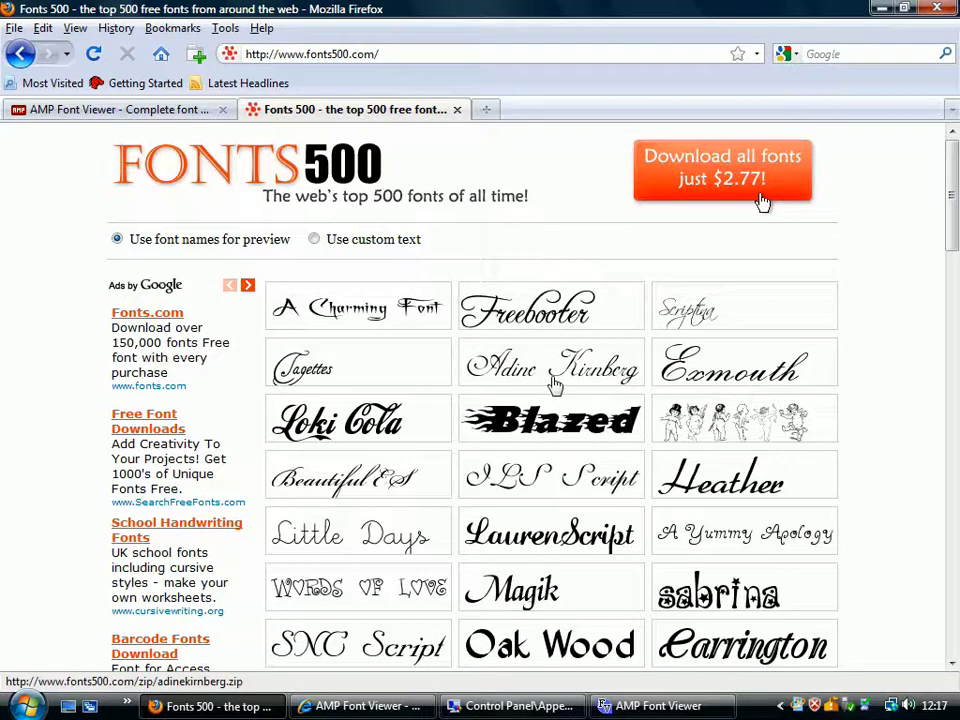
click(343, 413)
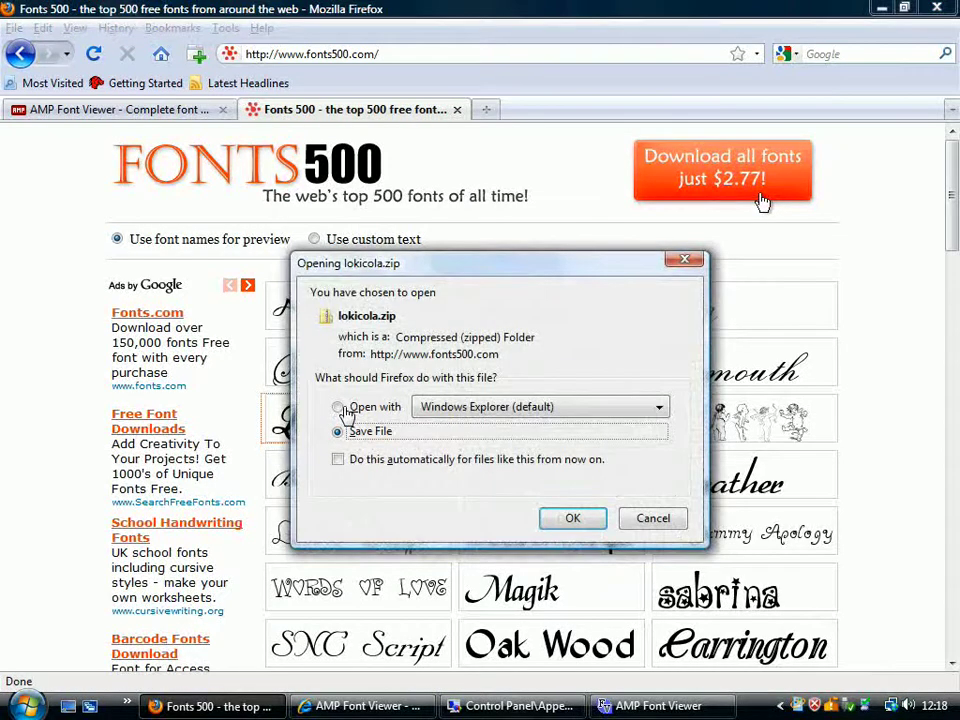
click(574, 522)
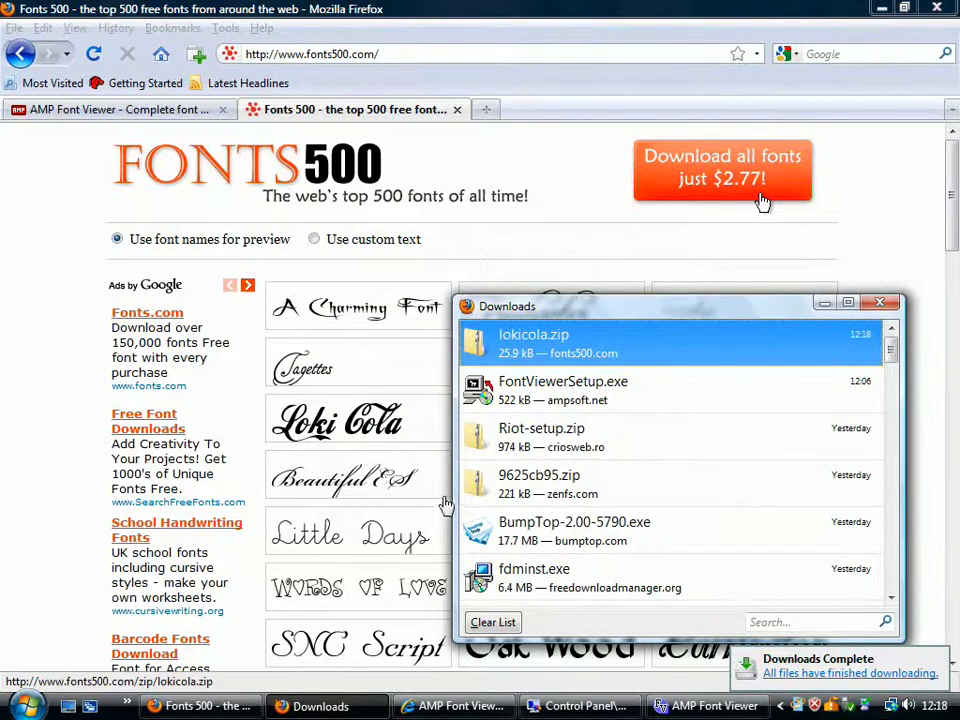
click(885, 308)
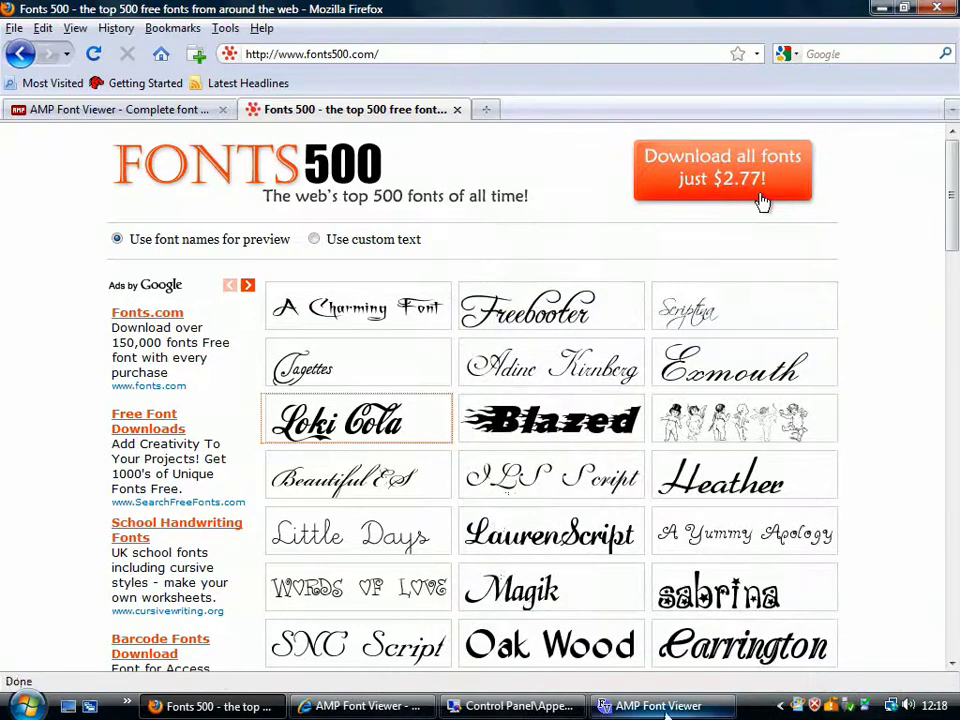
- Show AMP Font Viewer's Not installed fonts tab, then minimize it, Firefox and Control Panel
key(alt+Tab)
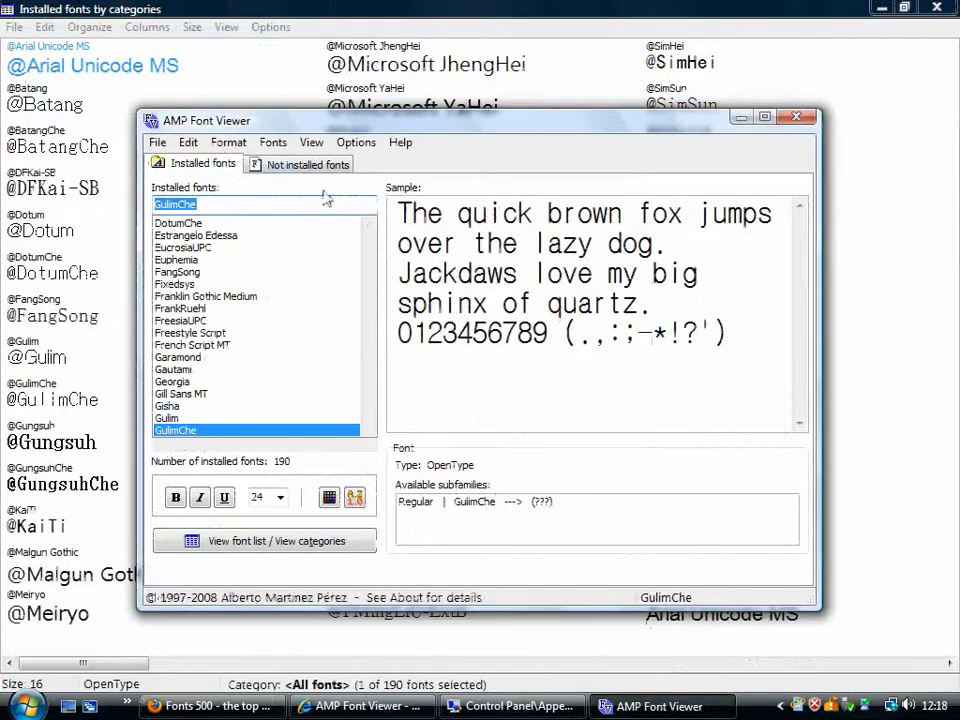
click(310, 165)
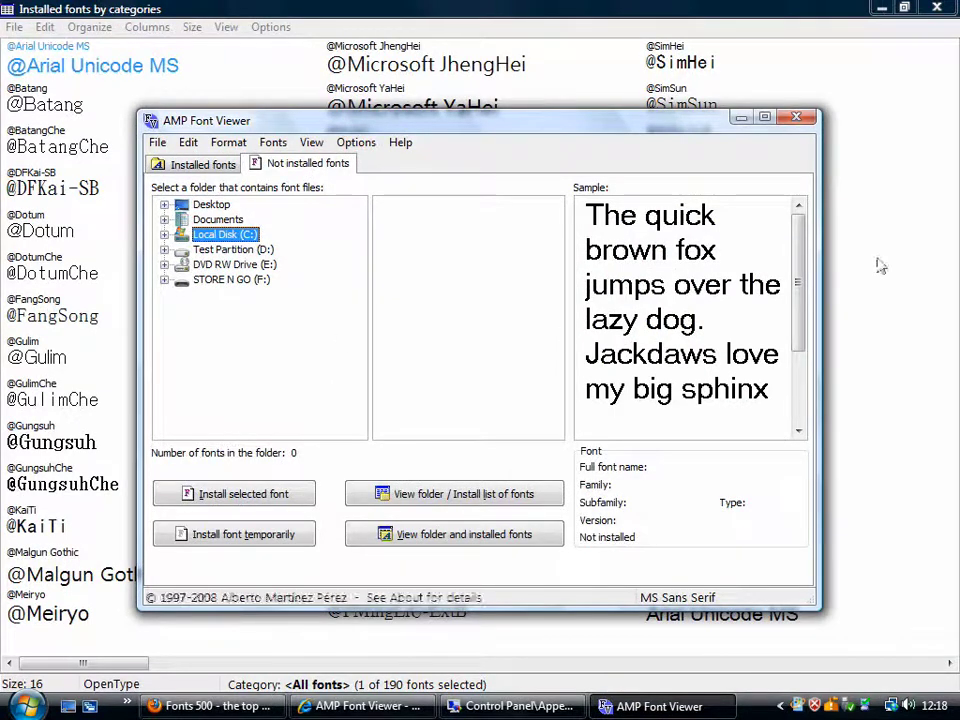
click(741, 118)
click(880, 10)
click(801, 51)
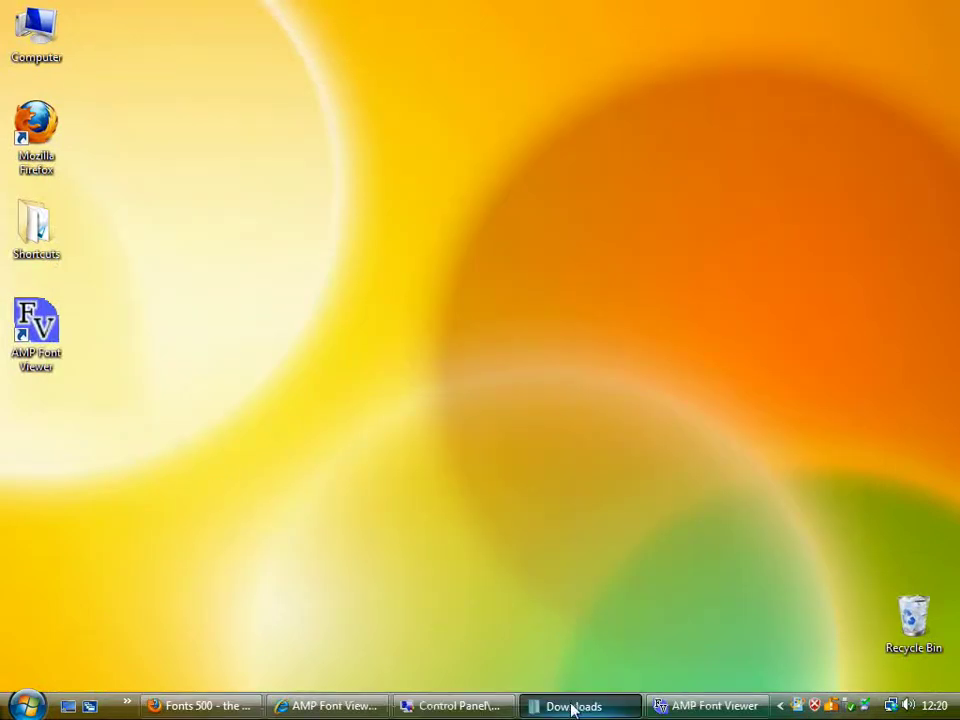
- Extract lokicola.zip in Downloads into a lokicola folder holding LOKICOLA and a readme
click(570, 706)
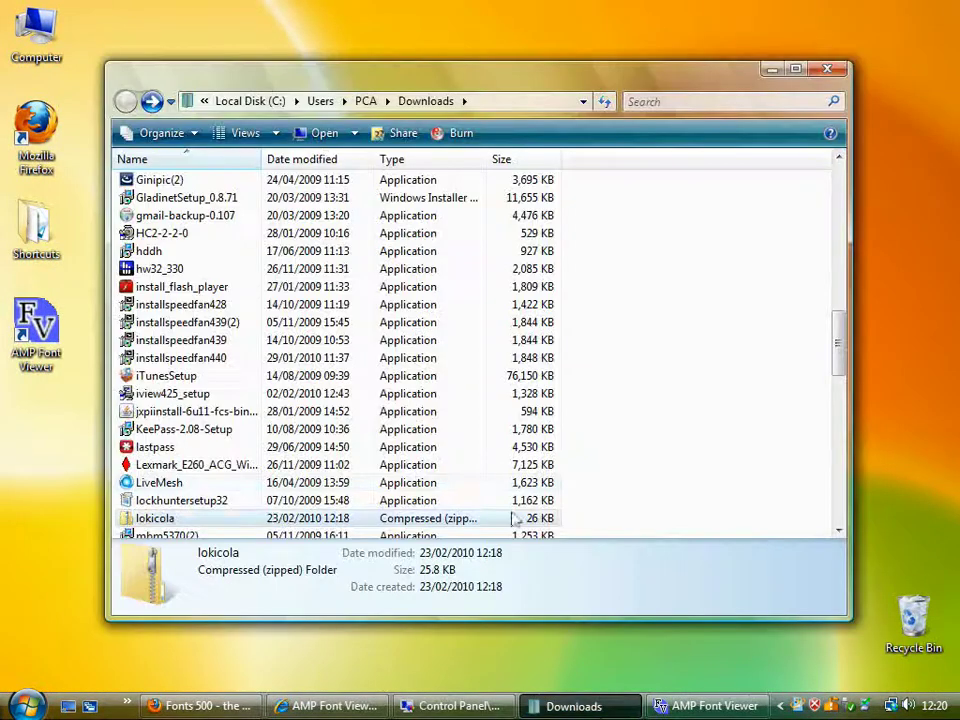
right_click(157, 520)
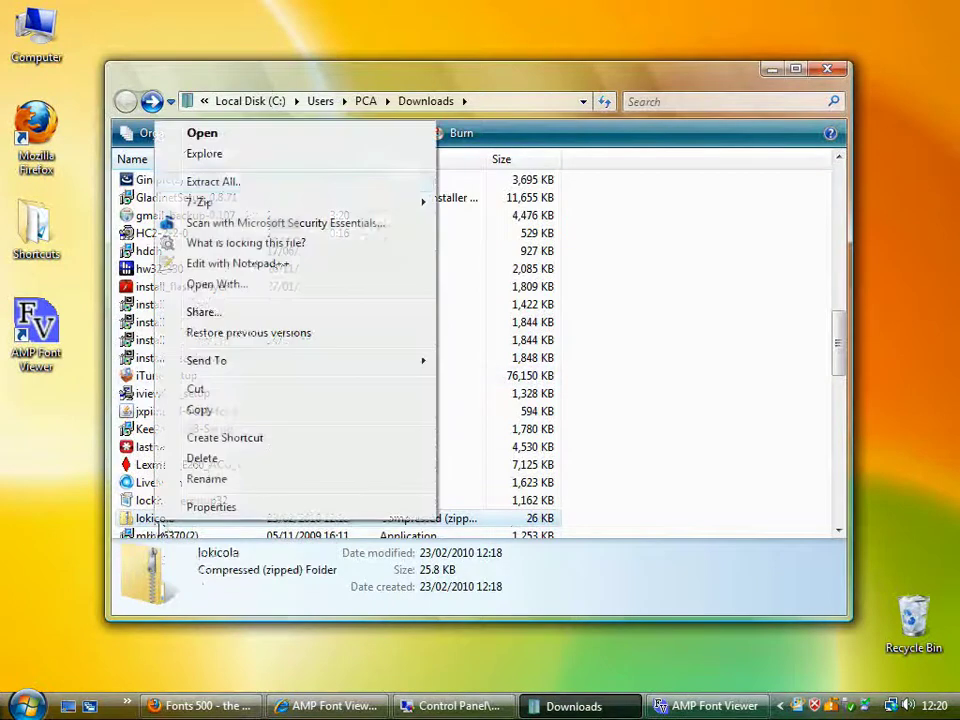
click(262, 188)
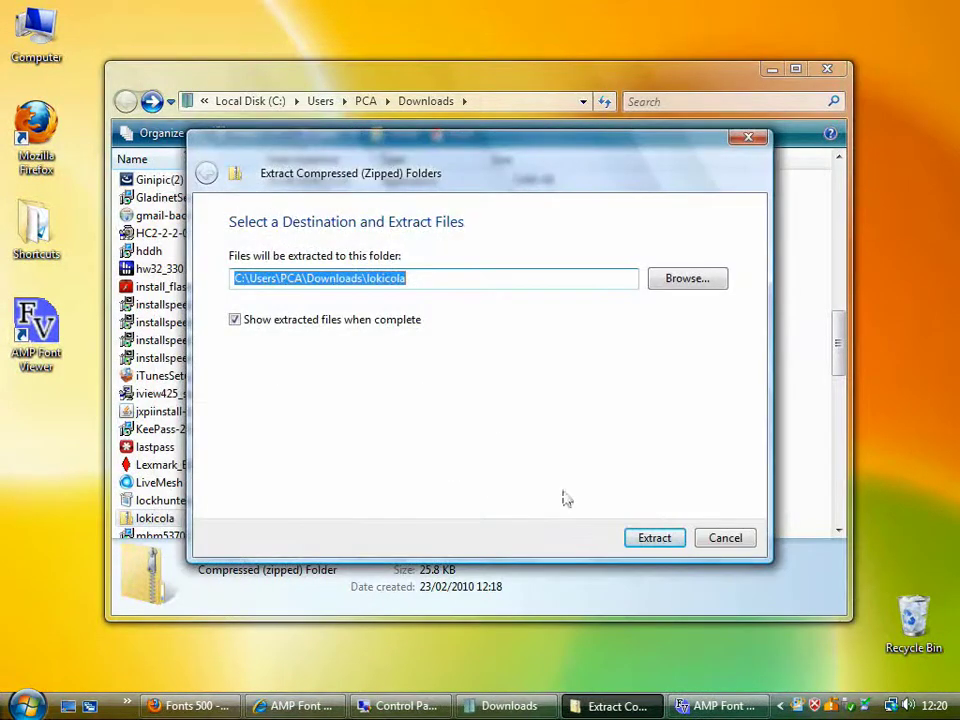
click(655, 540)
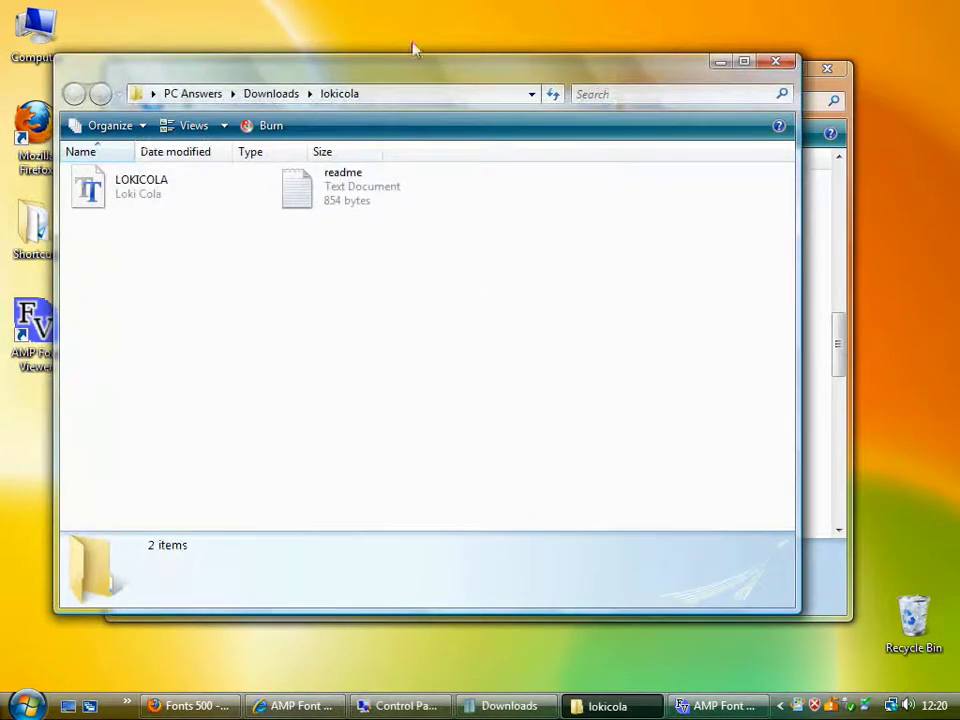
drag(424, 75, 477, 82)
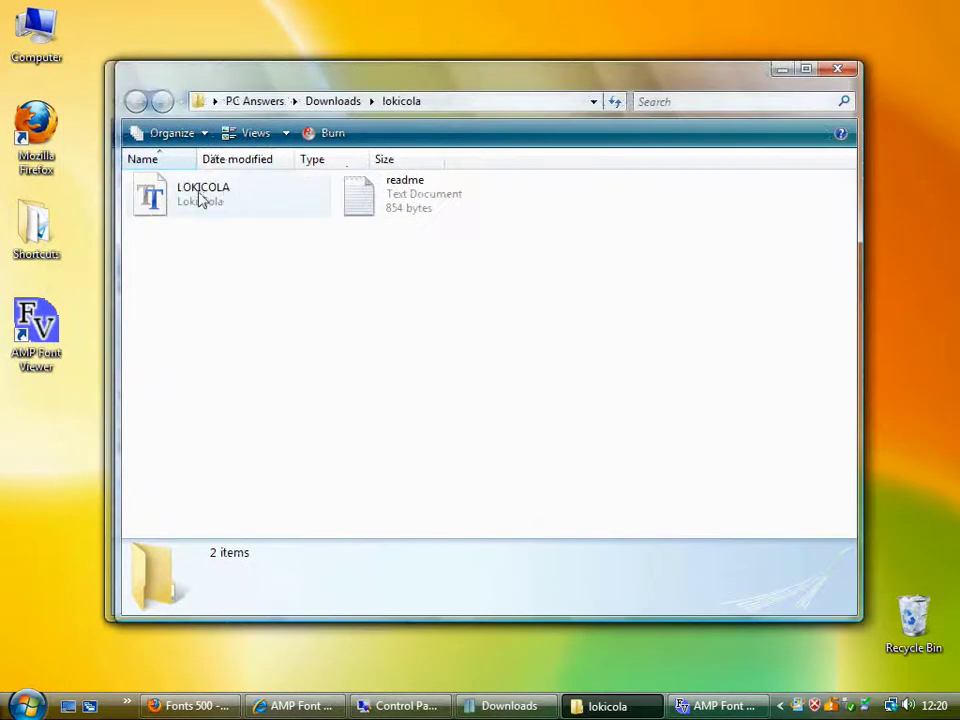
- Restore AMP Font Viewer and expand Documents and Local Disk (C:) in its folder tree
click(708, 706)
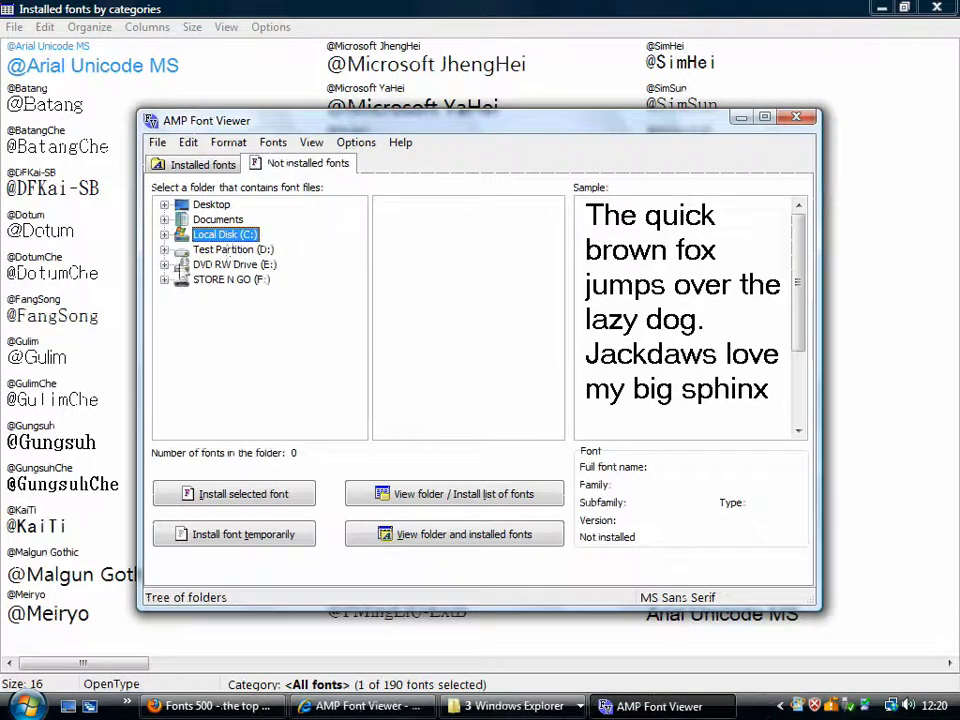
click(164, 219)
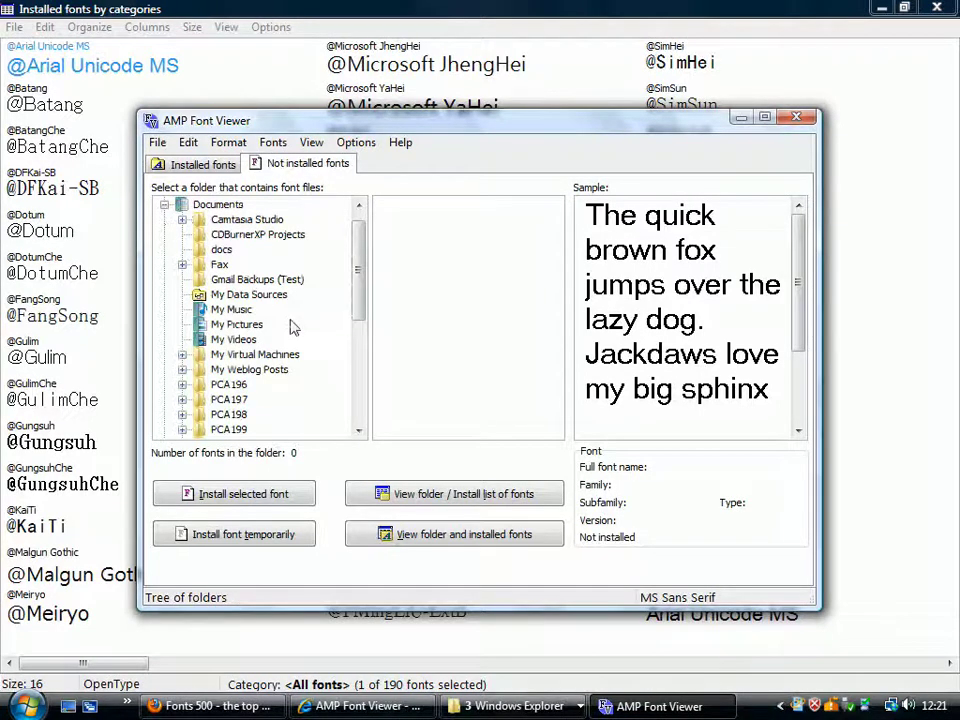
scroll(293, 328, down, 5)
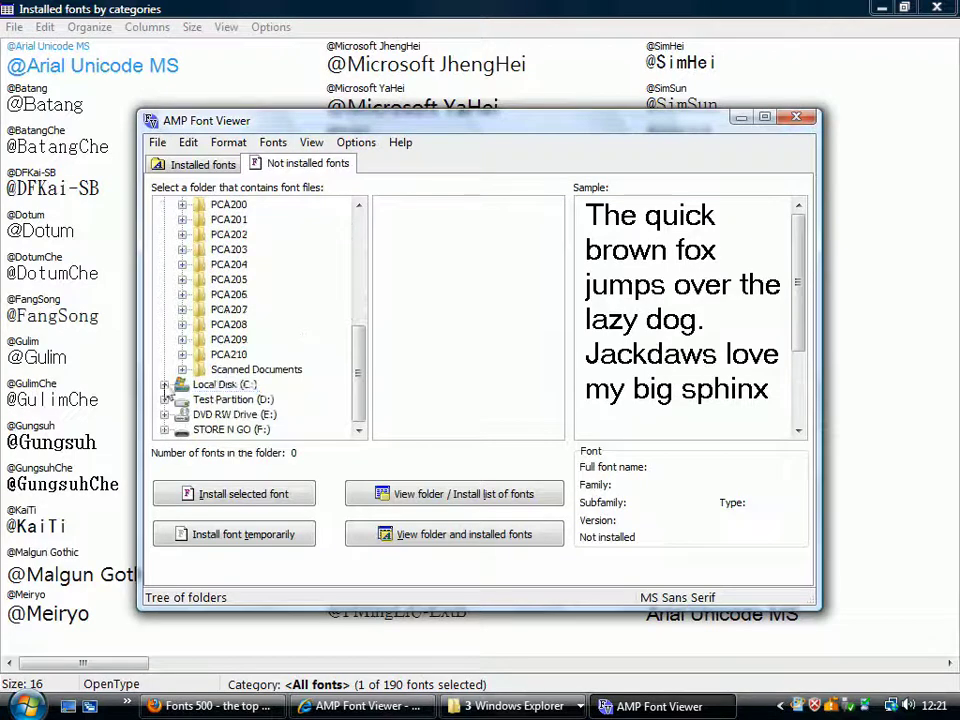
click(164, 384)
scroll(250, 355, down, 2)
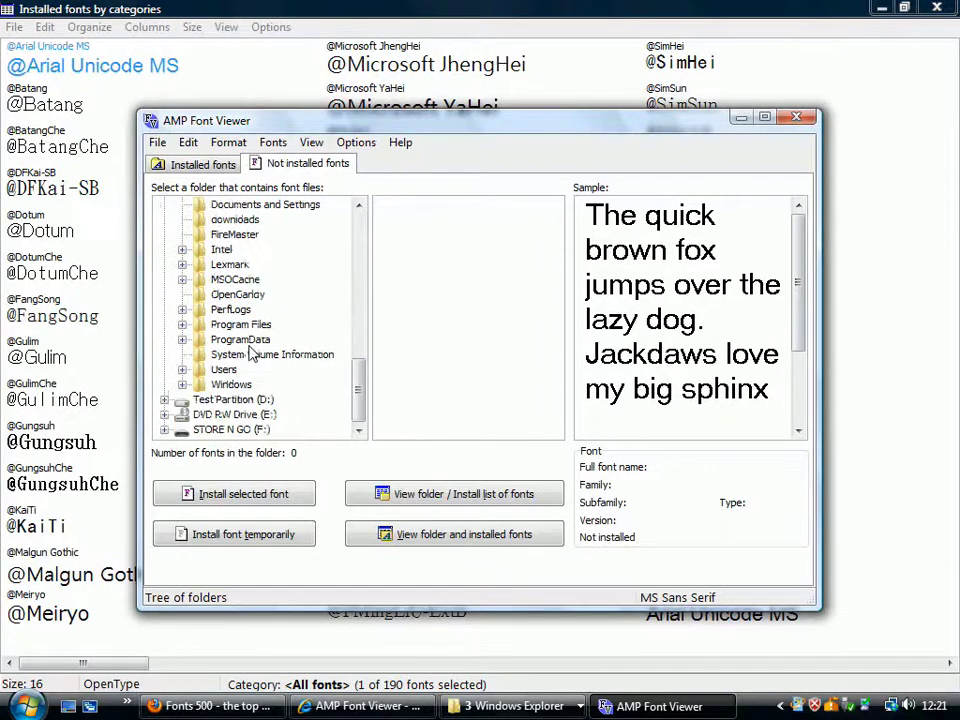
scroll(252, 350, up, 12)
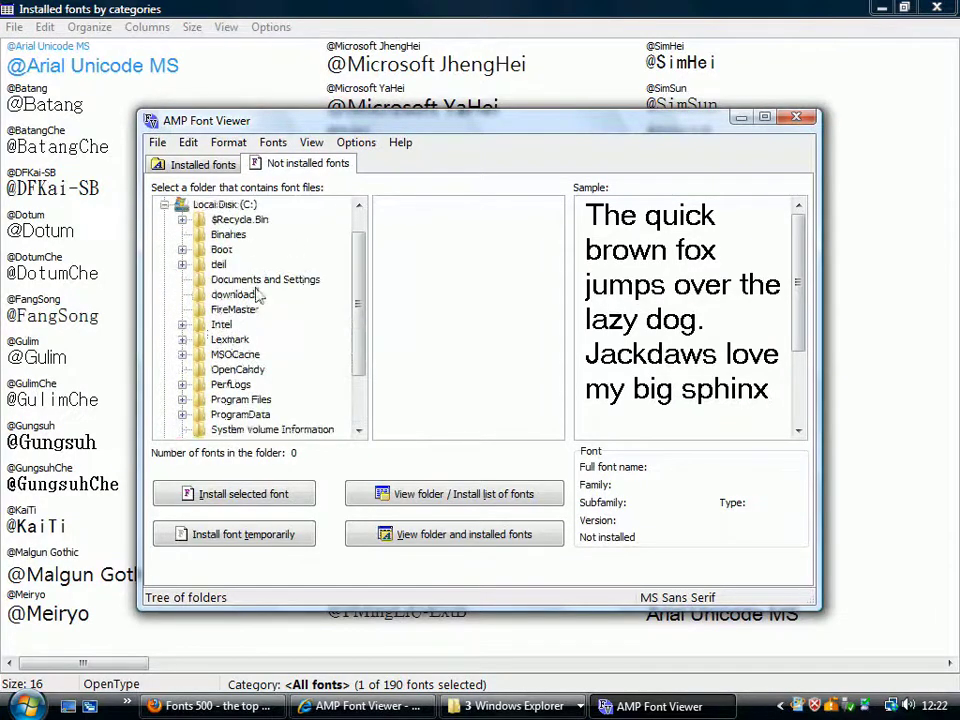
scroll(257, 332, down, 3)
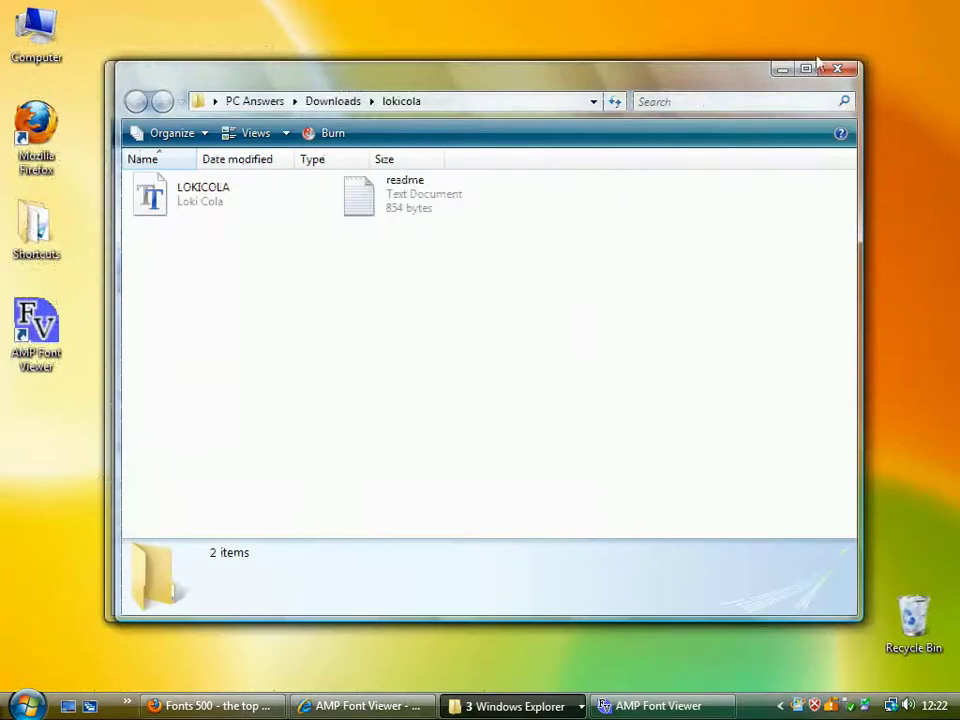
- Move the LOKICOLA font file onto the desktop, closing the lokicola and Downloads windows
drag(152, 200, 62, 473)
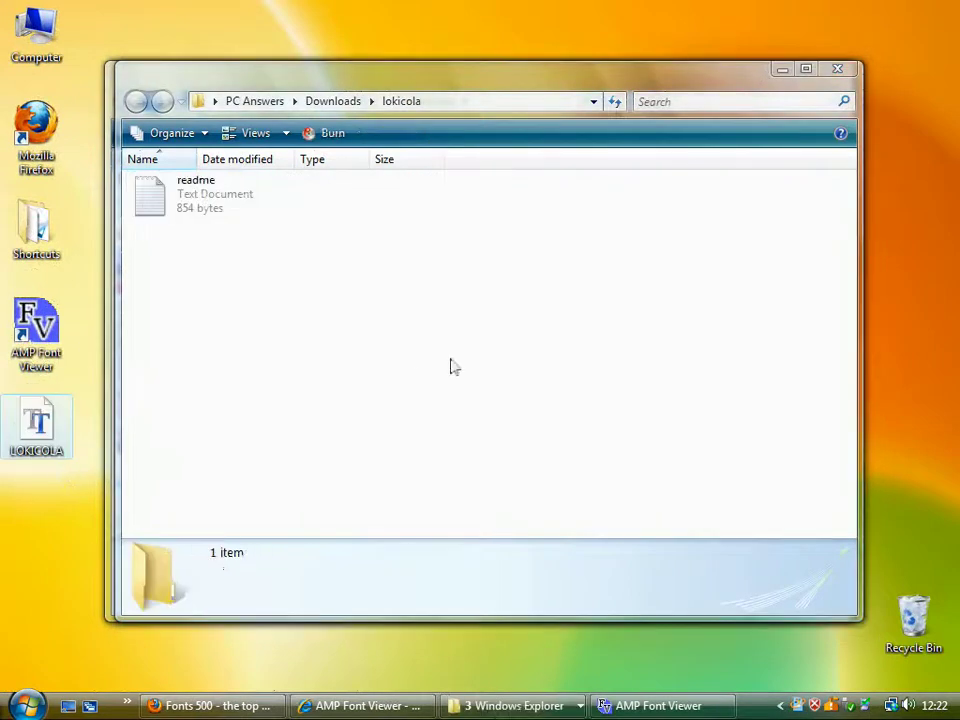
click(838, 69)
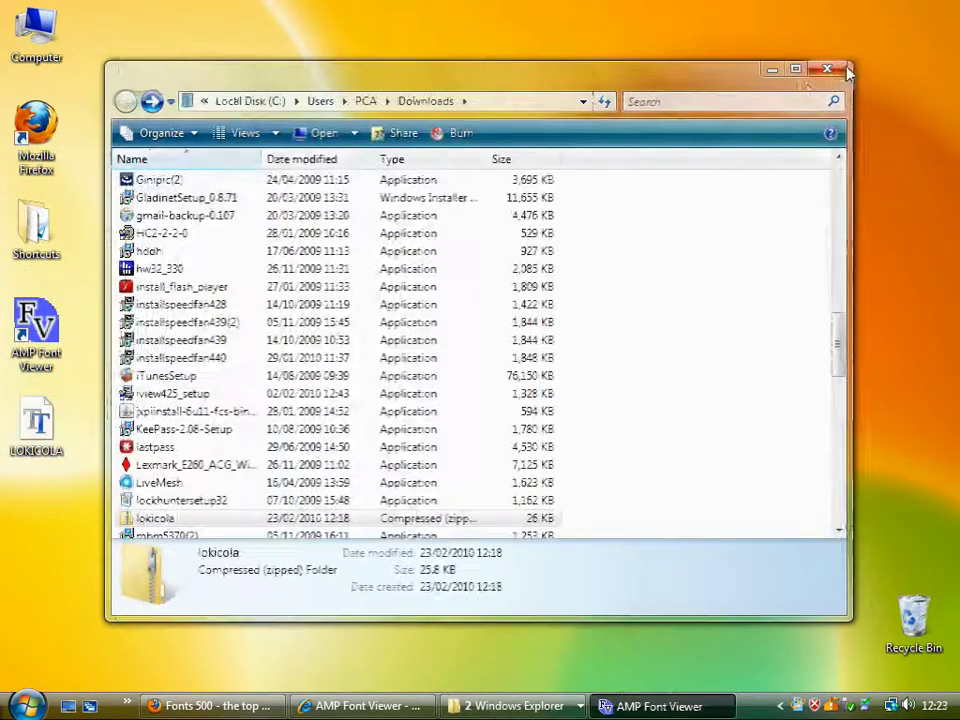
click(772, 71)
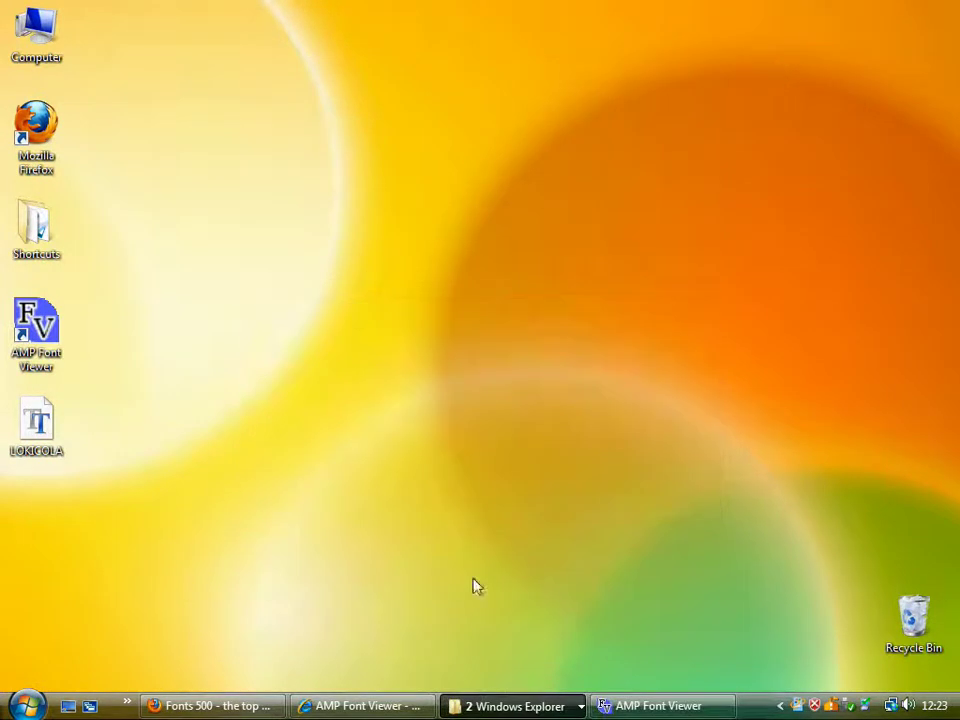
click(645, 706)
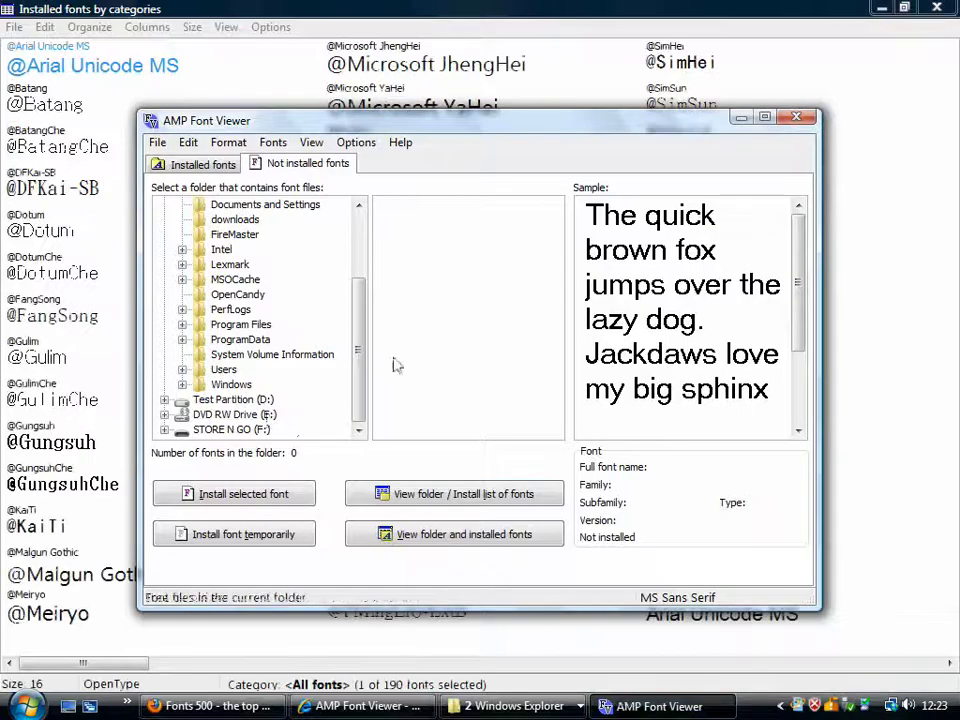
- Select LOKICOLA.TTF from the desktop under Not installed fonts and install it, confirming Yes
drag(360, 321, 339, 236)
click(166, 206)
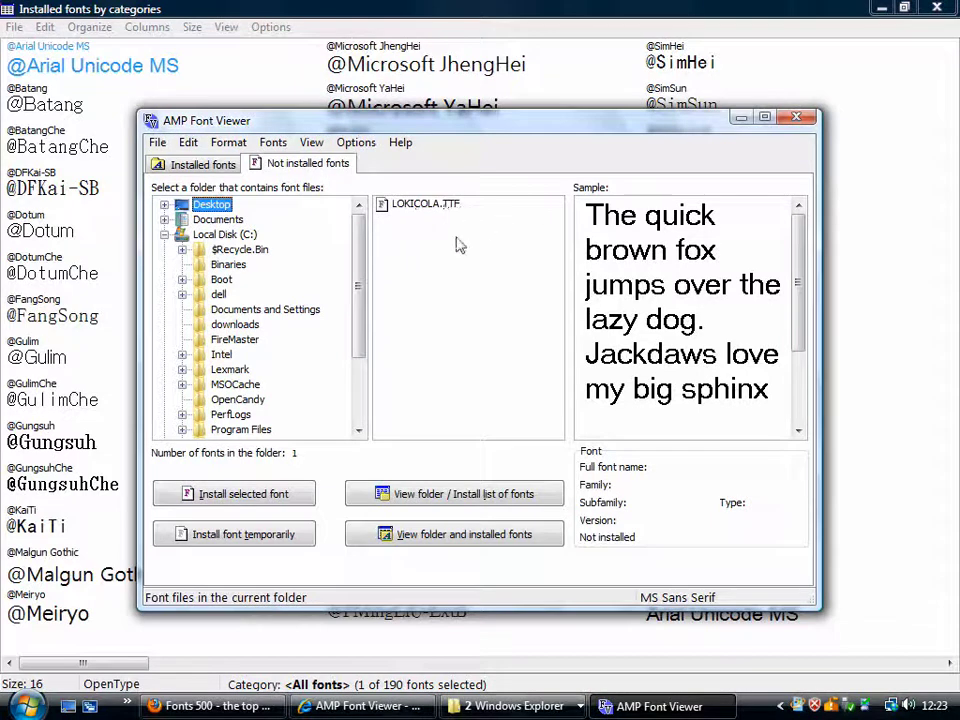
click(423, 207)
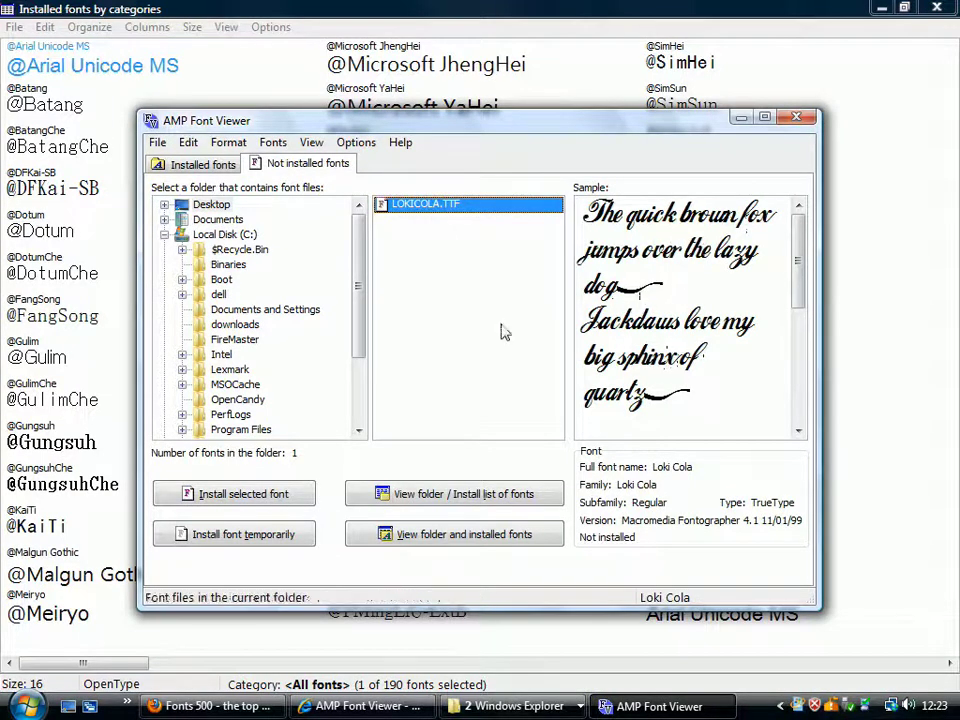
click(243, 501)
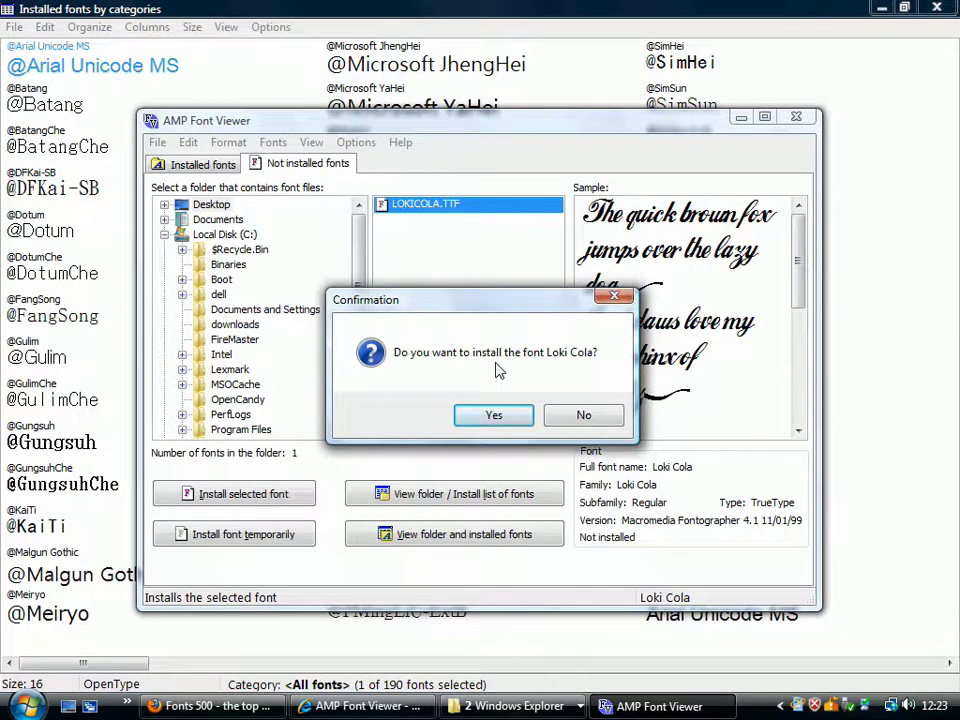
click(496, 418)
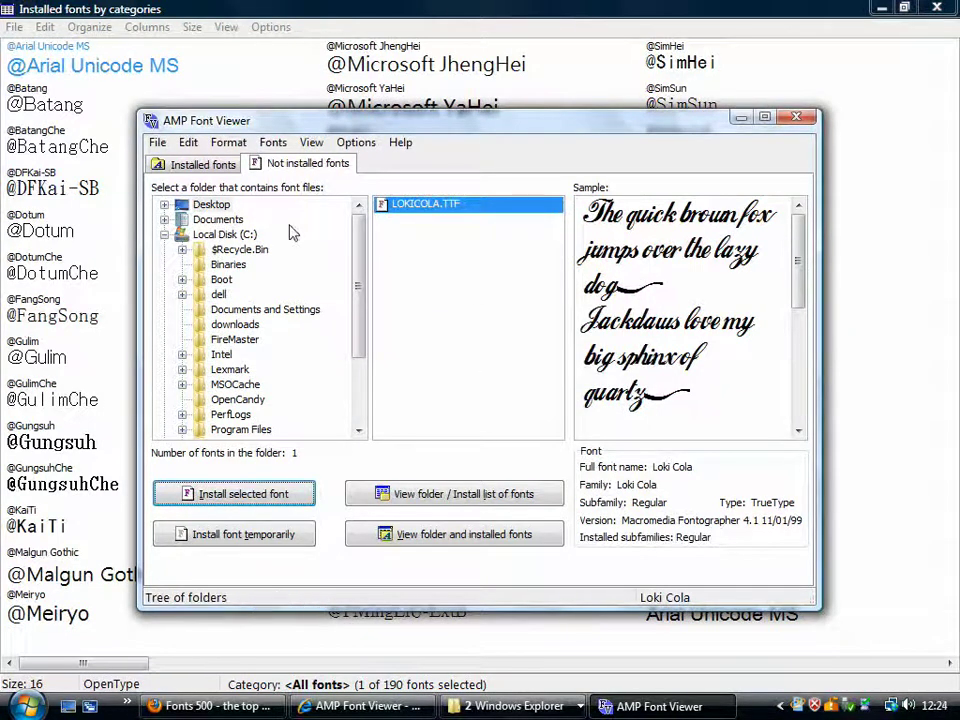
- Find Loki Cola in the Installed fonts list and preview its script sample
click(196, 163)
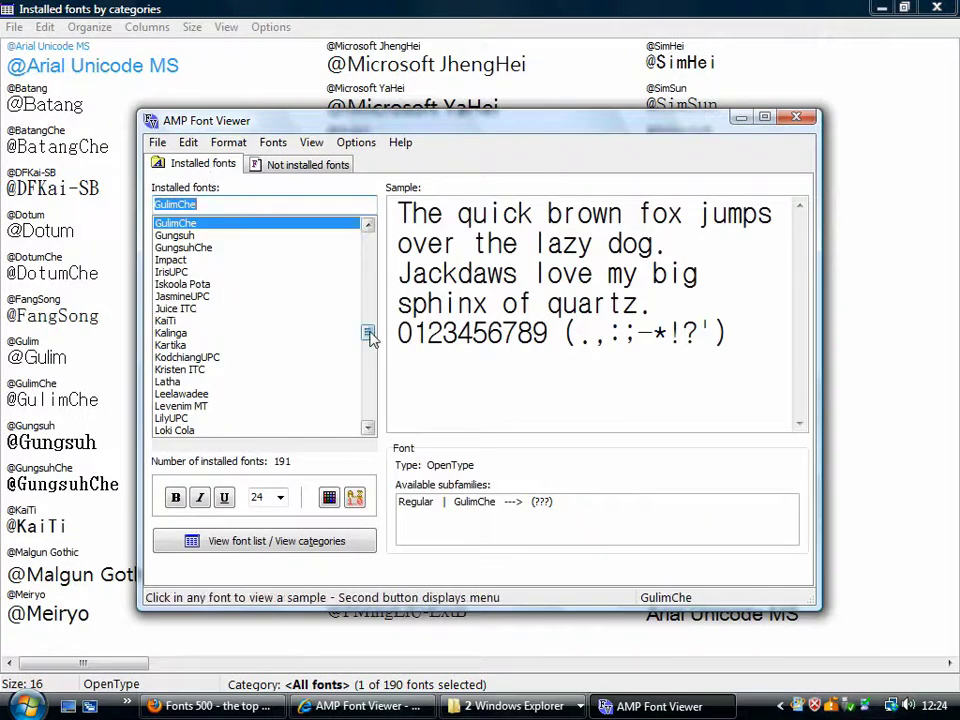
drag(366, 332, 370, 347)
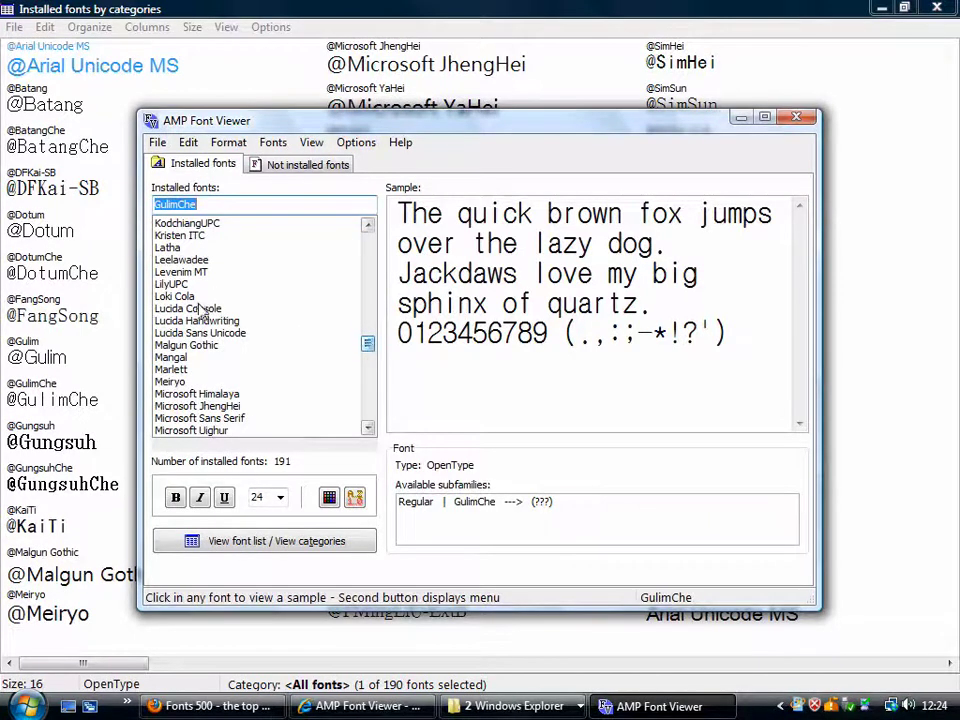
click(255, 296)
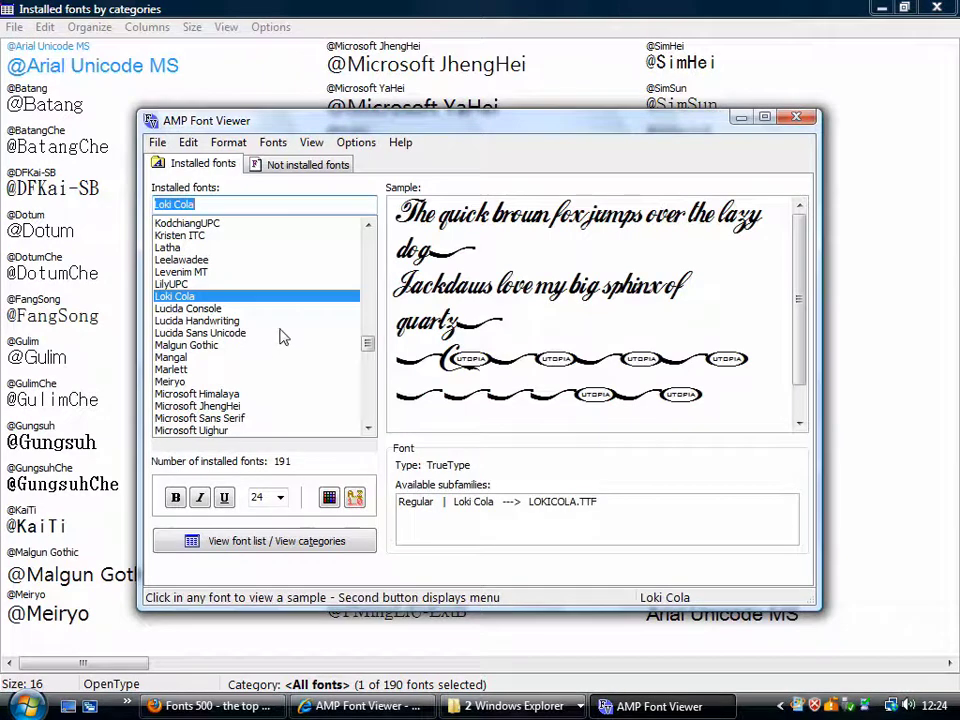
- Select LOKICOLA.TTF in the Not installed fonts view with Local Disk (C:) collapsed
click(280, 168)
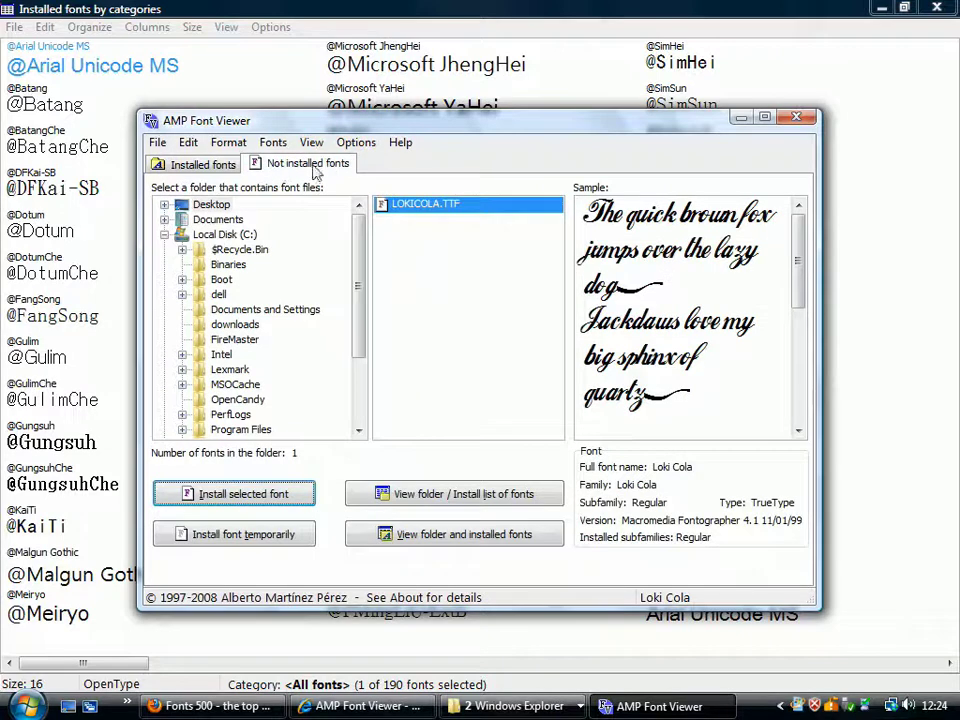
click(165, 235)
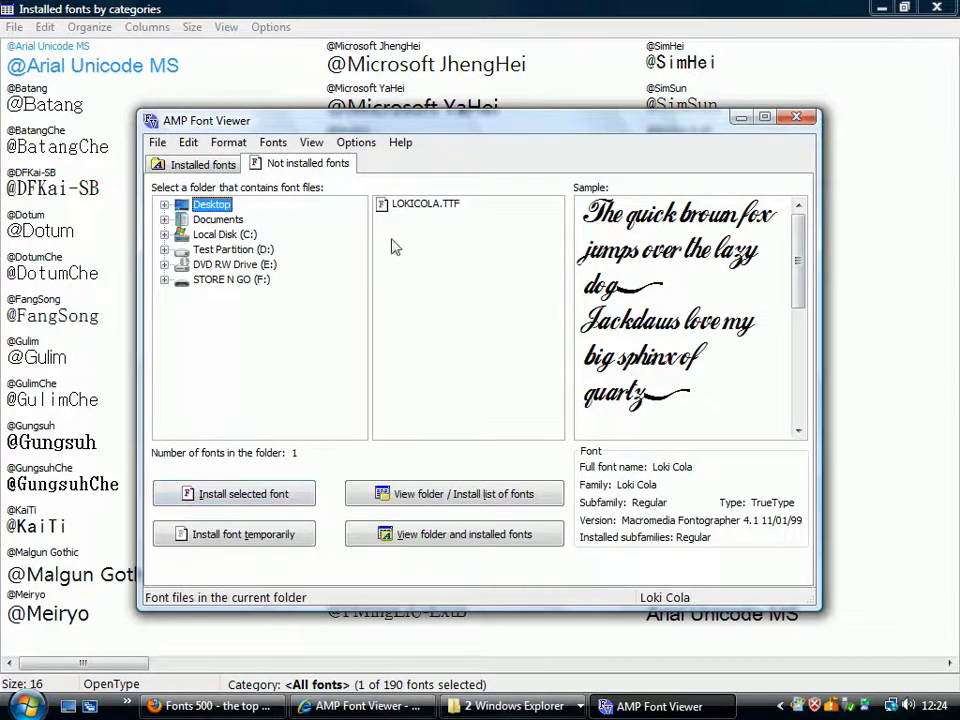
click(418, 205)
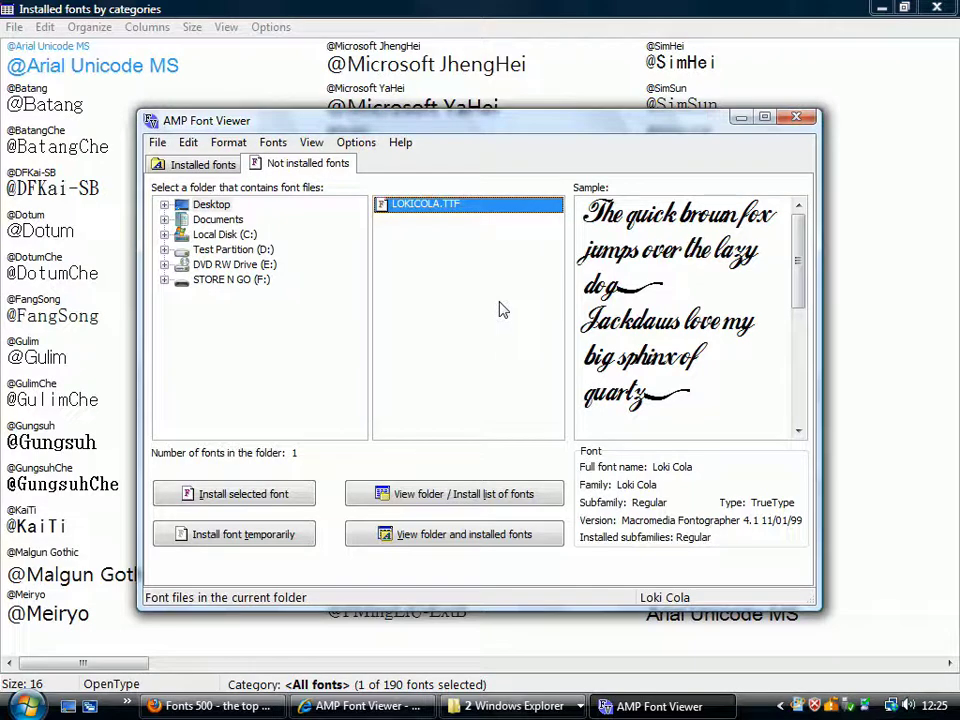
click(207, 706)
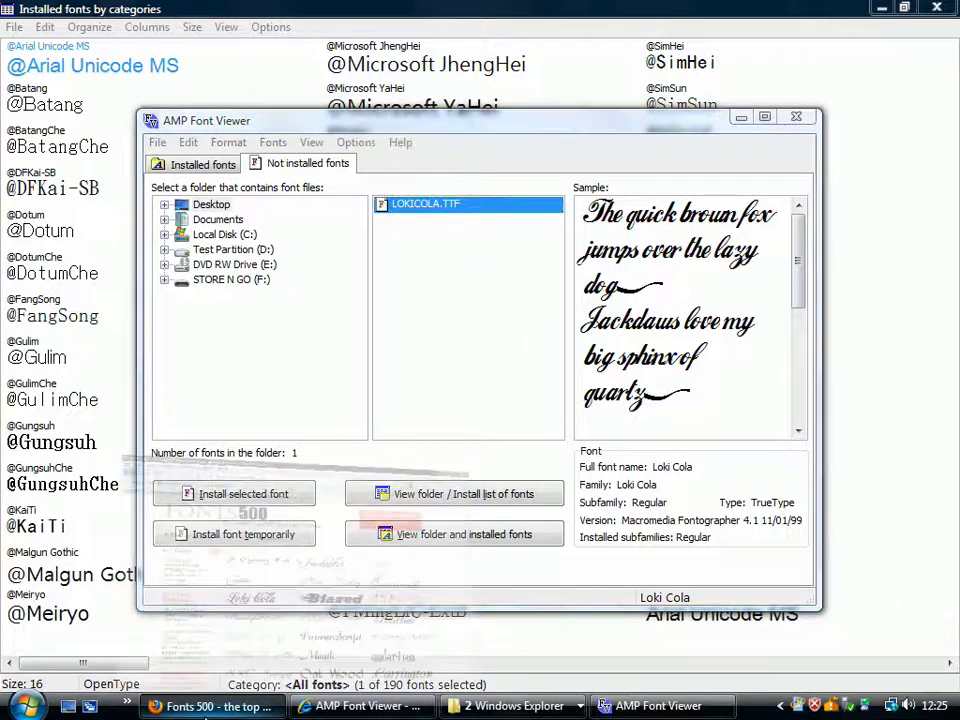
scroll(492, 438, down, 5)
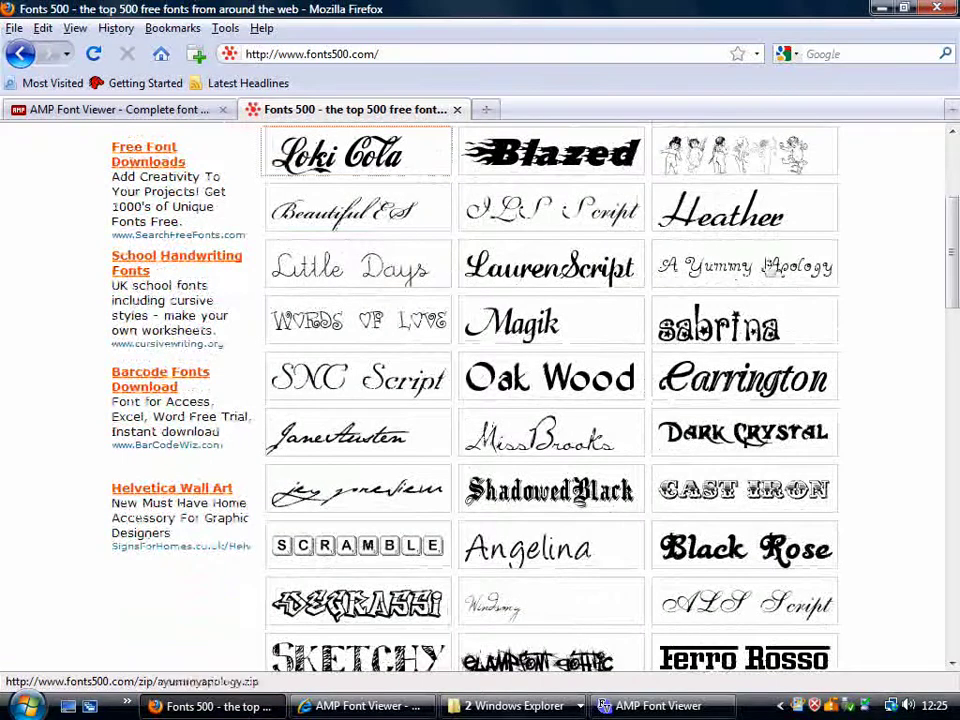
key(alt+Tab)
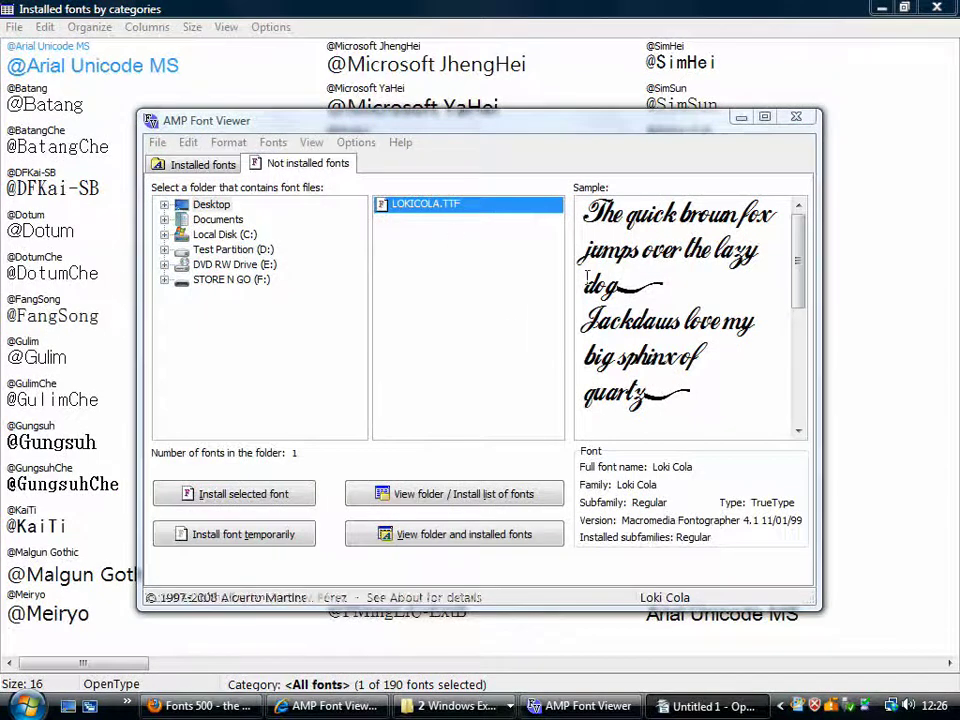
- Switch from the font viewer to the Untitled 1 Writer document and choose Loki Cola as its font
click(741, 119)
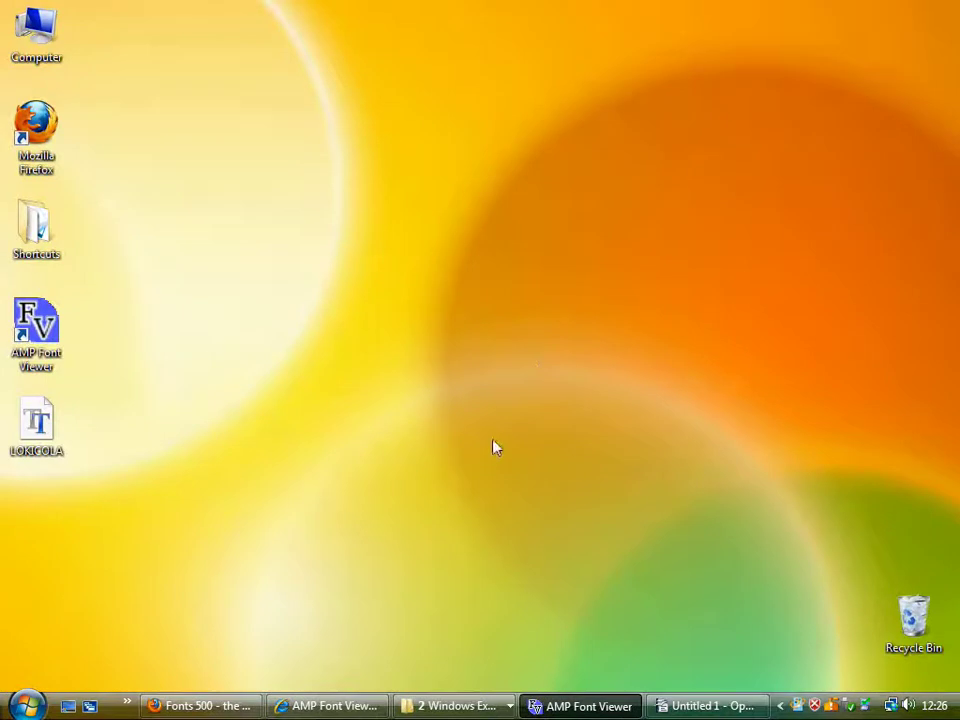
click(692, 708)
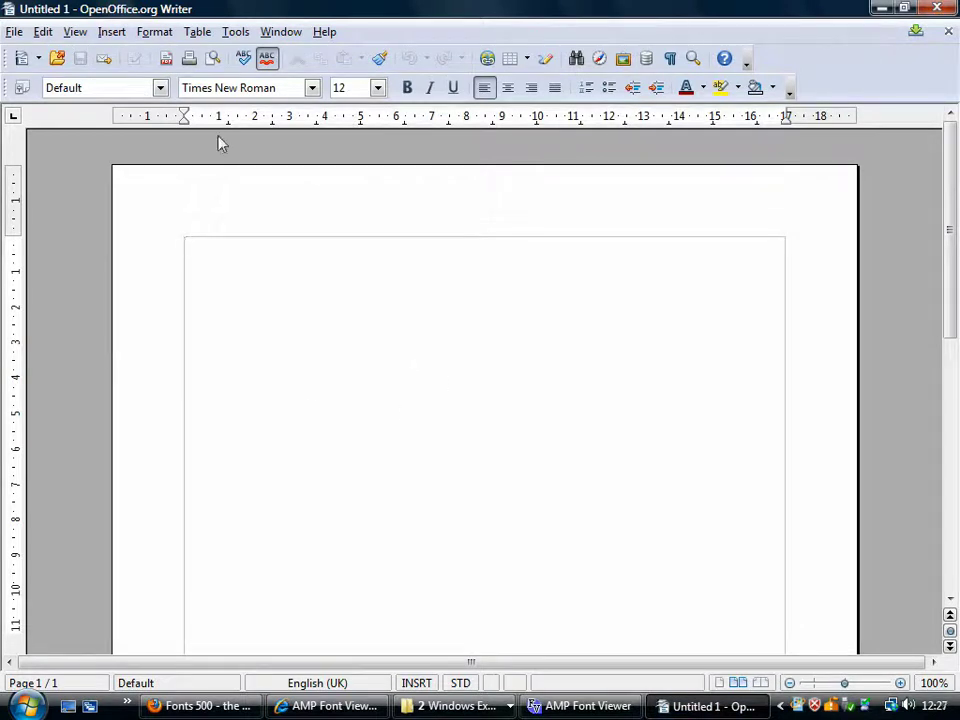
click(312, 87)
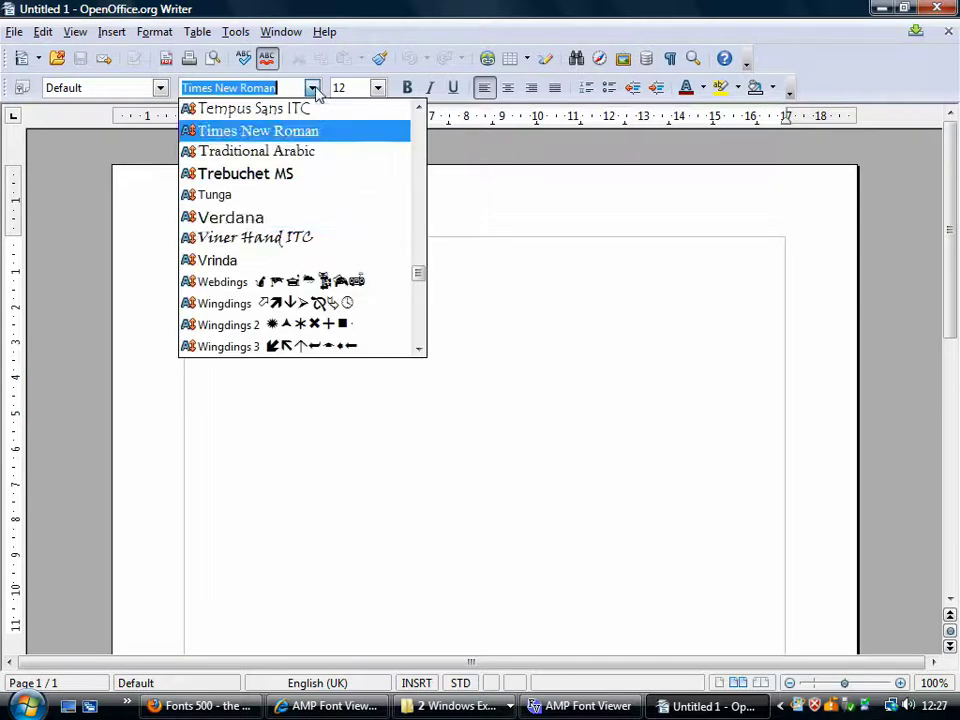
drag(420, 276, 418, 234)
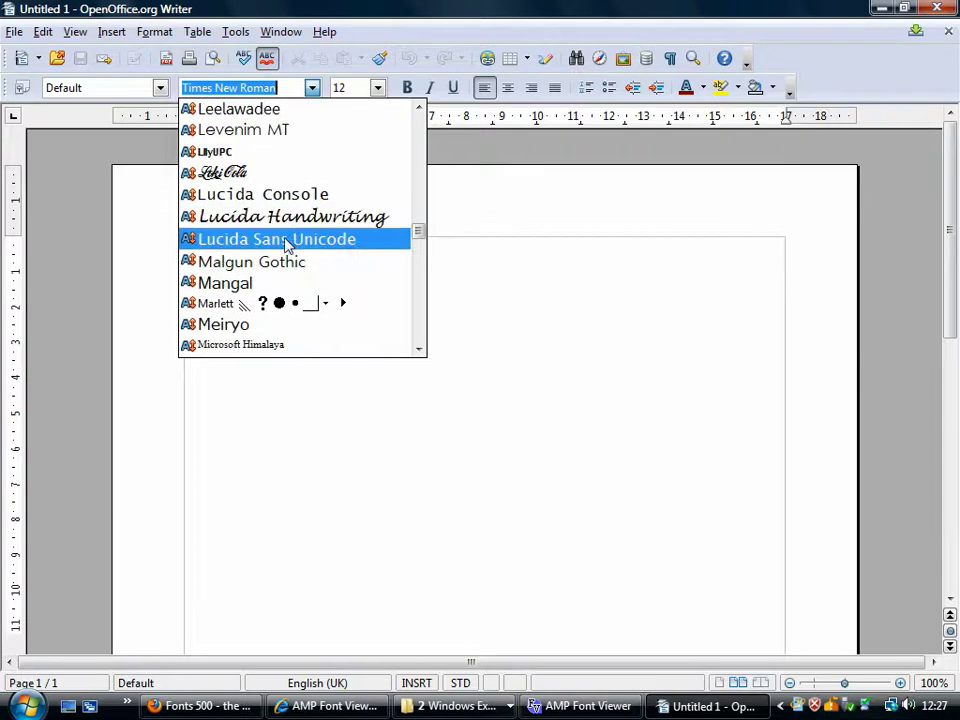
click(220, 176)
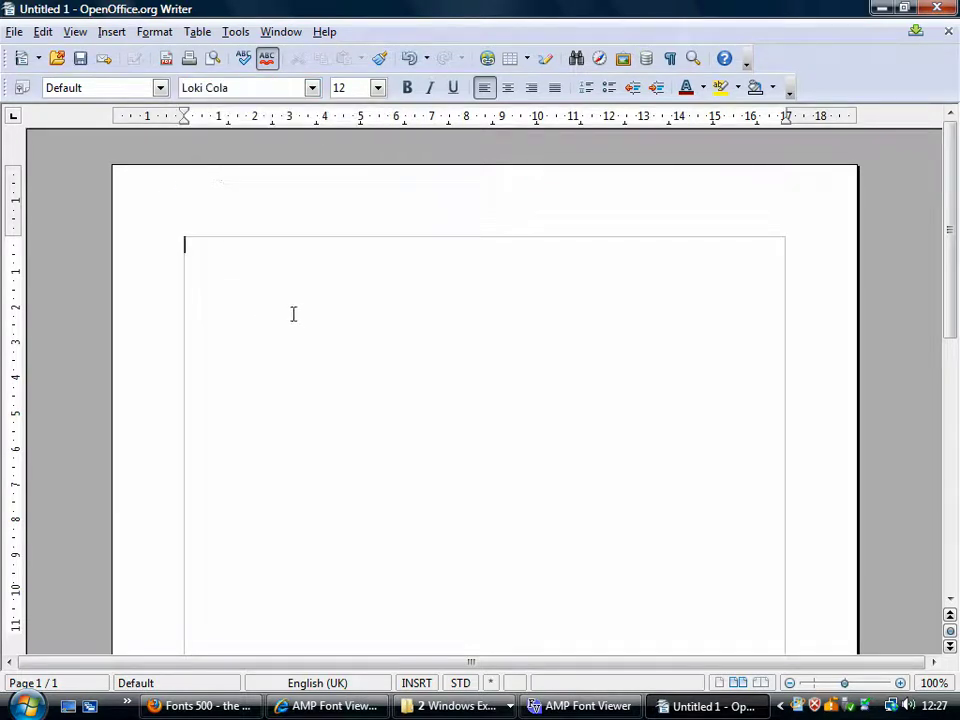
- Type 'PC Answers' and enlarge the line to 96 point
text(H)
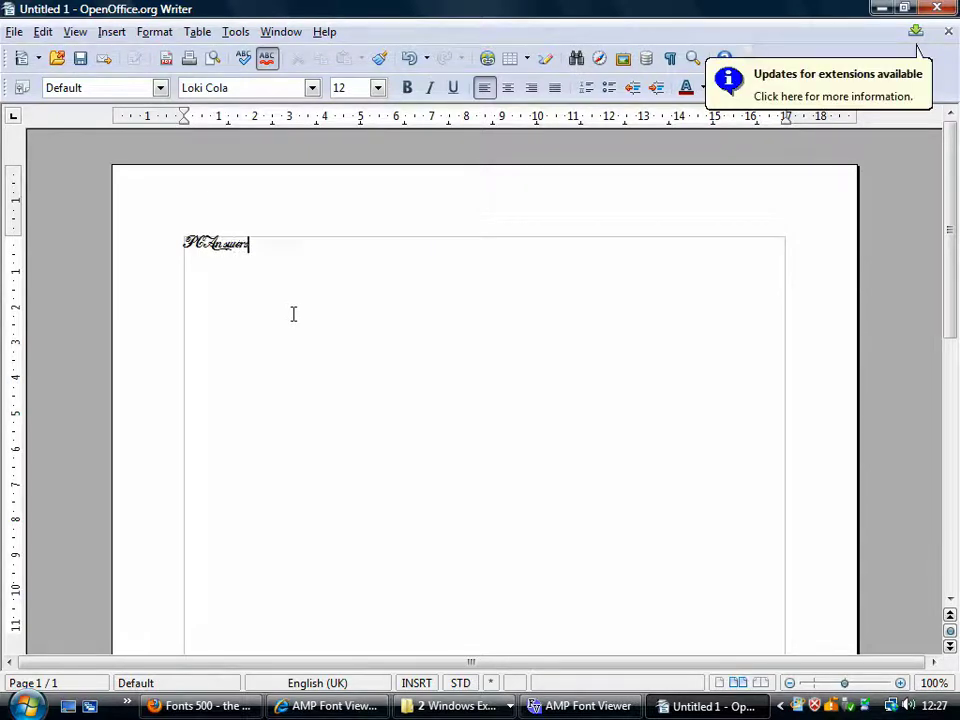
drag(271, 250, 167, 244)
click(378, 88)
drag(380, 130, 383, 247)
click(355, 257)
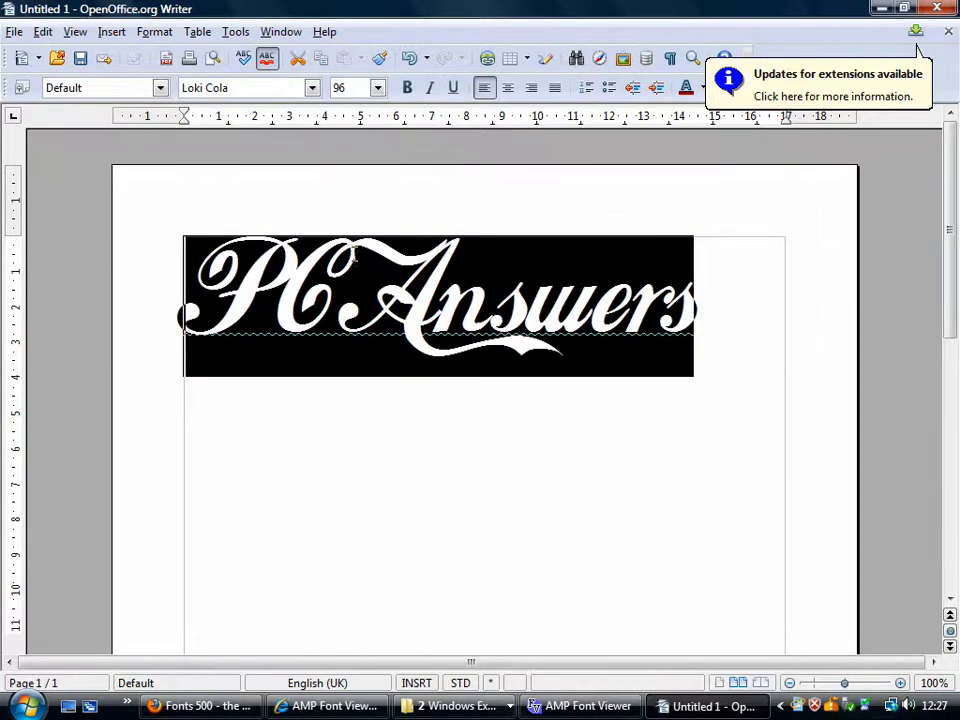
click(608, 480)
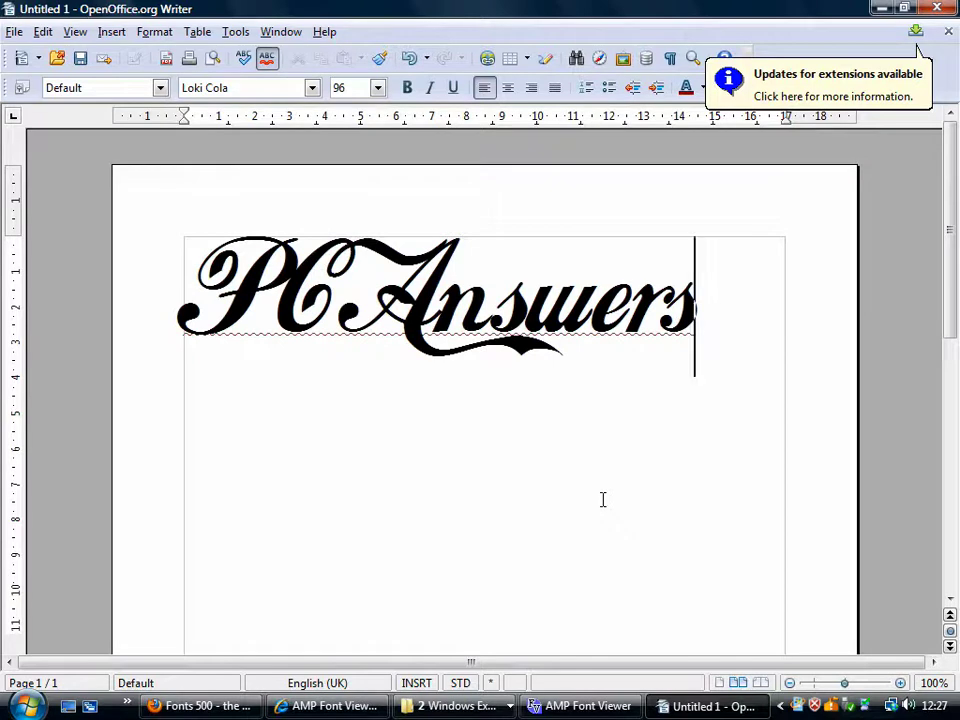